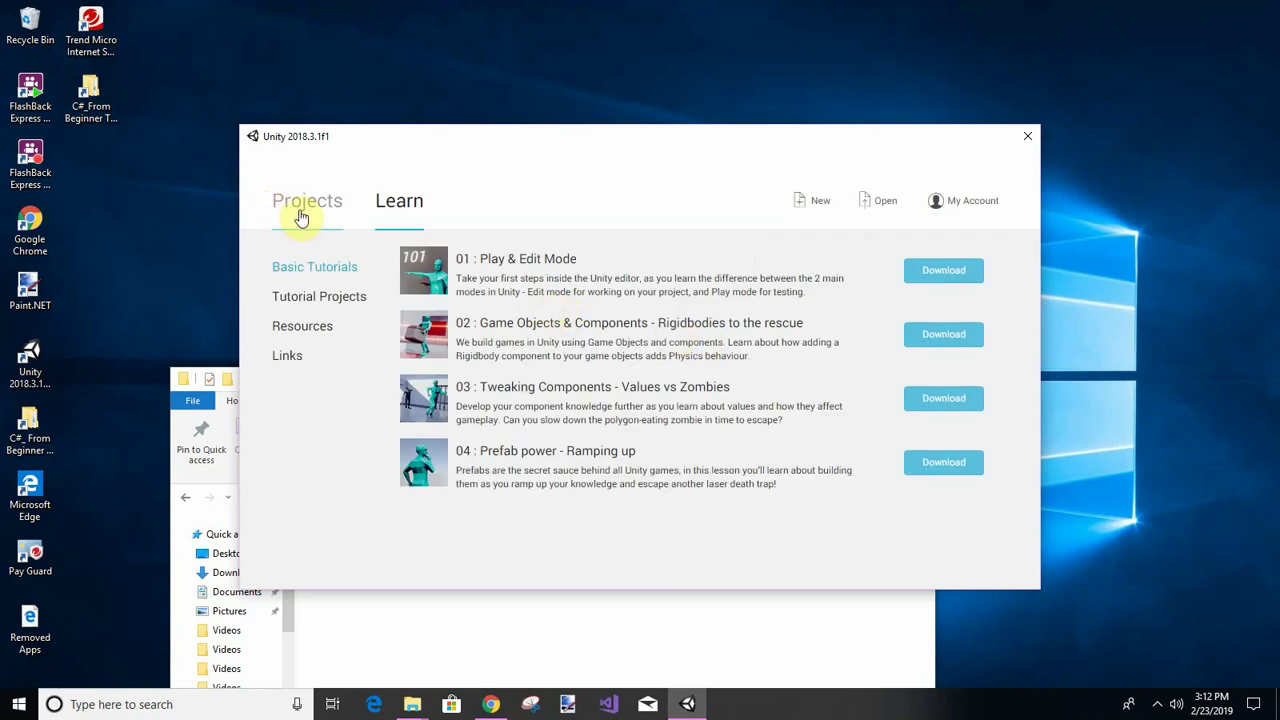
# Start a new 3D project and select the FlipBook course's Projects folder as its location.
pyautogui.click(301, 216)
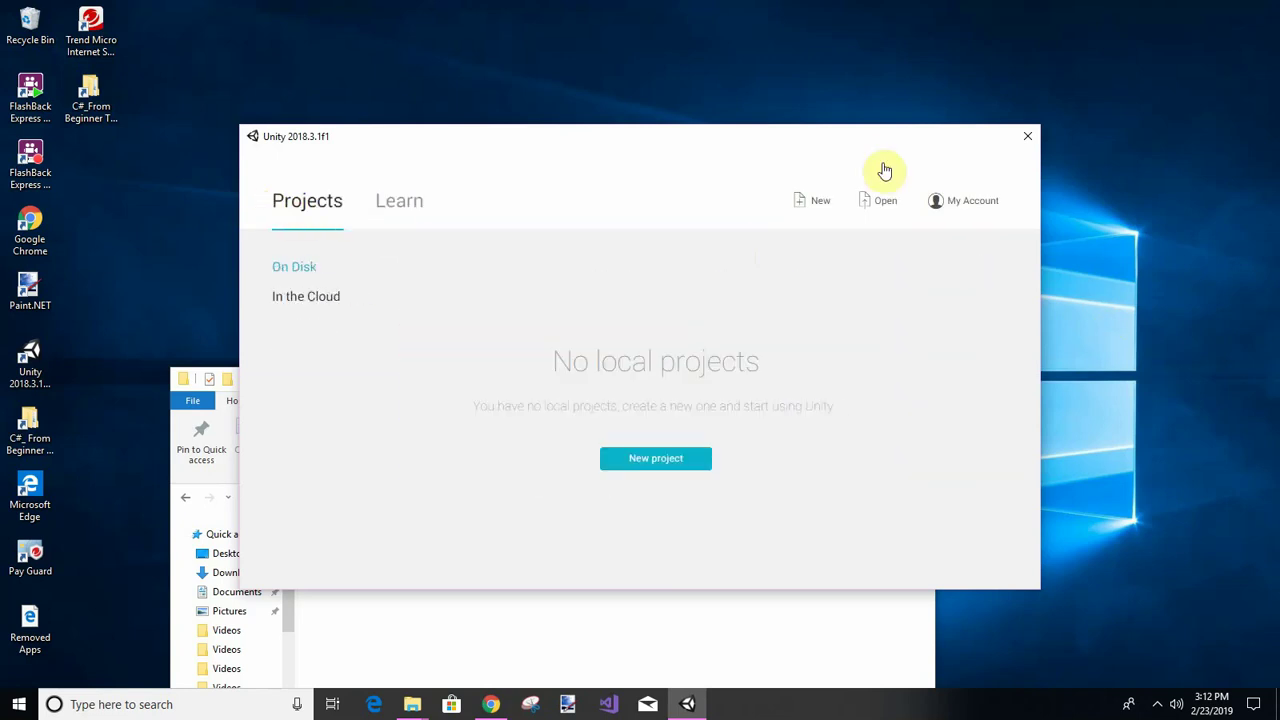
pyautogui.click(811, 211)
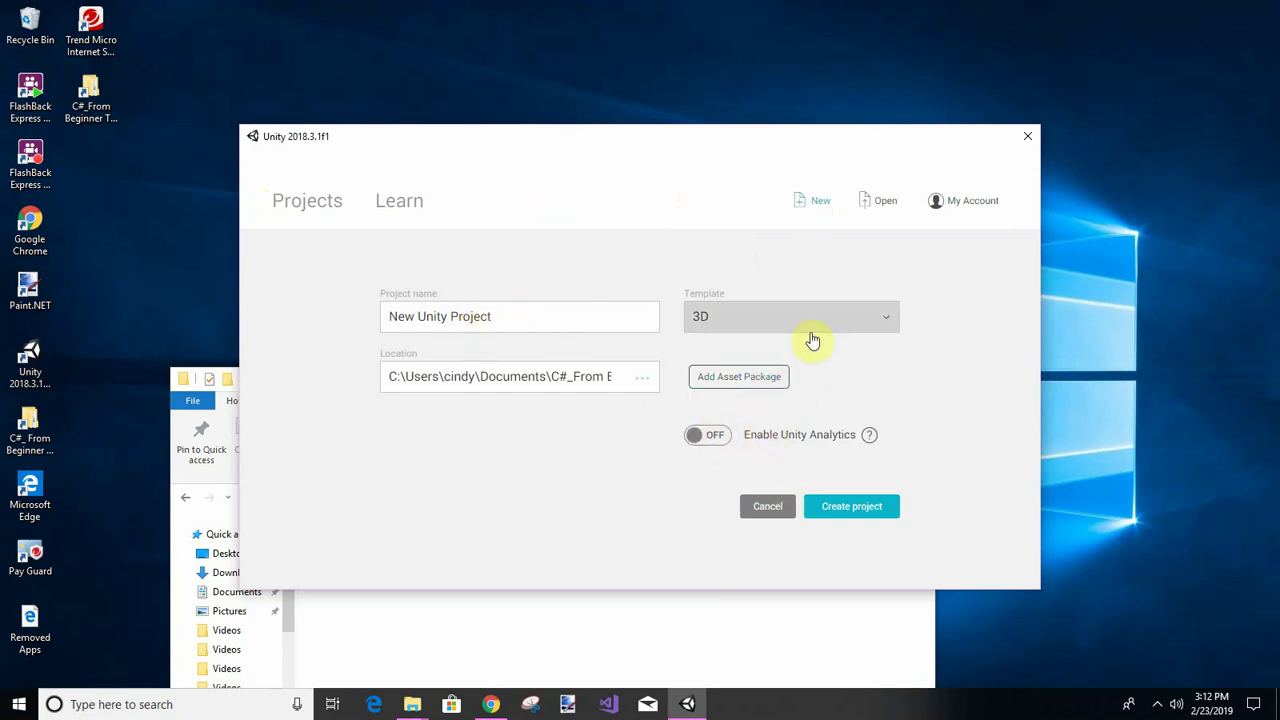
pyautogui.click(644, 382)
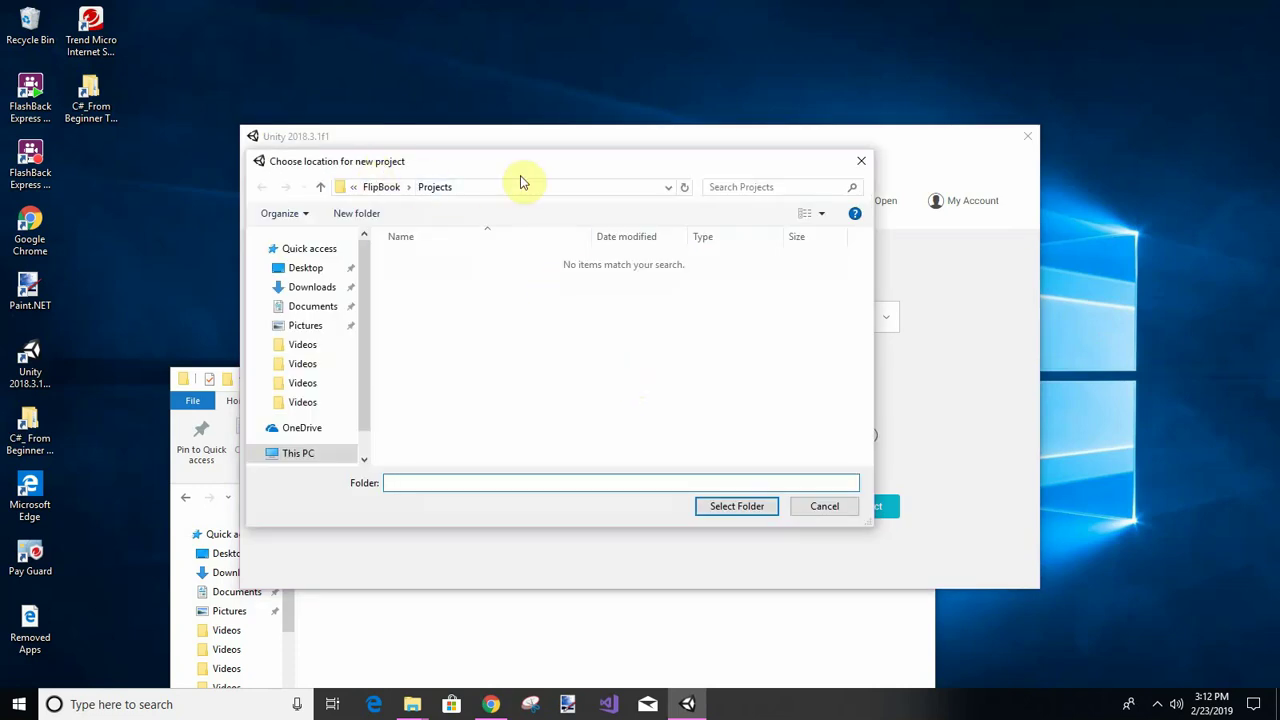
pyautogui.click(923, 280)
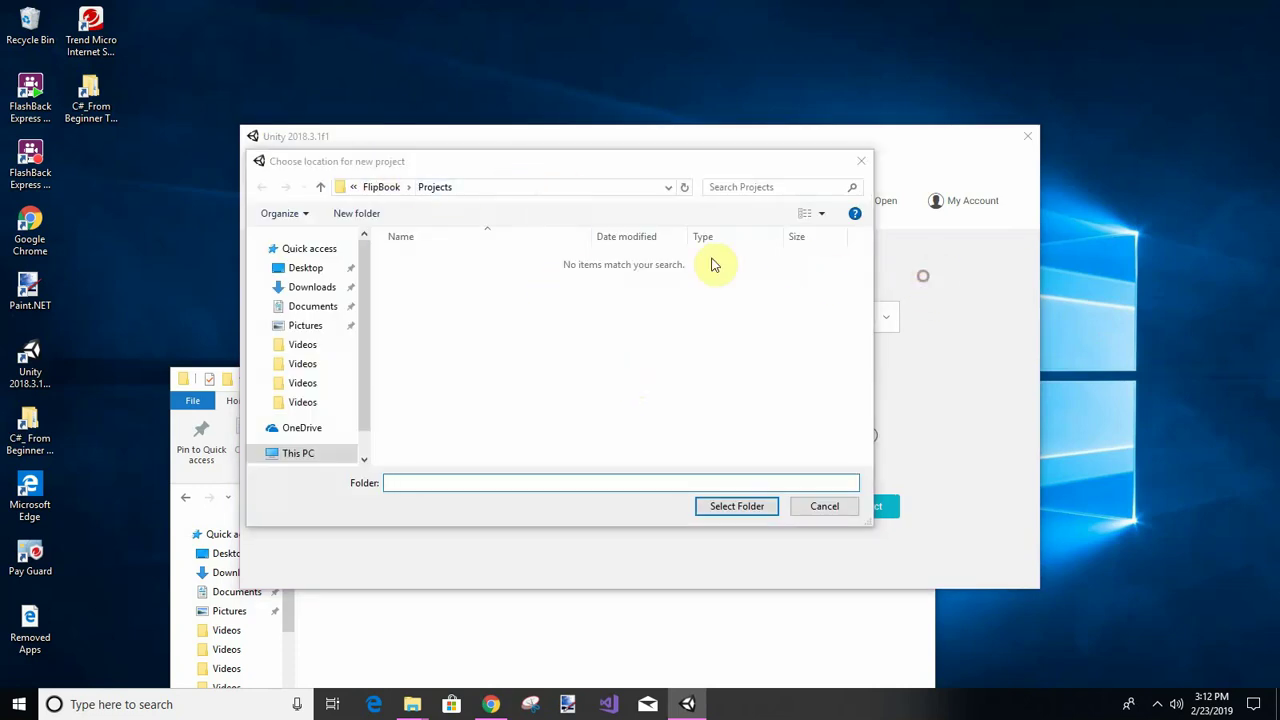
pyautogui.click(746, 507)
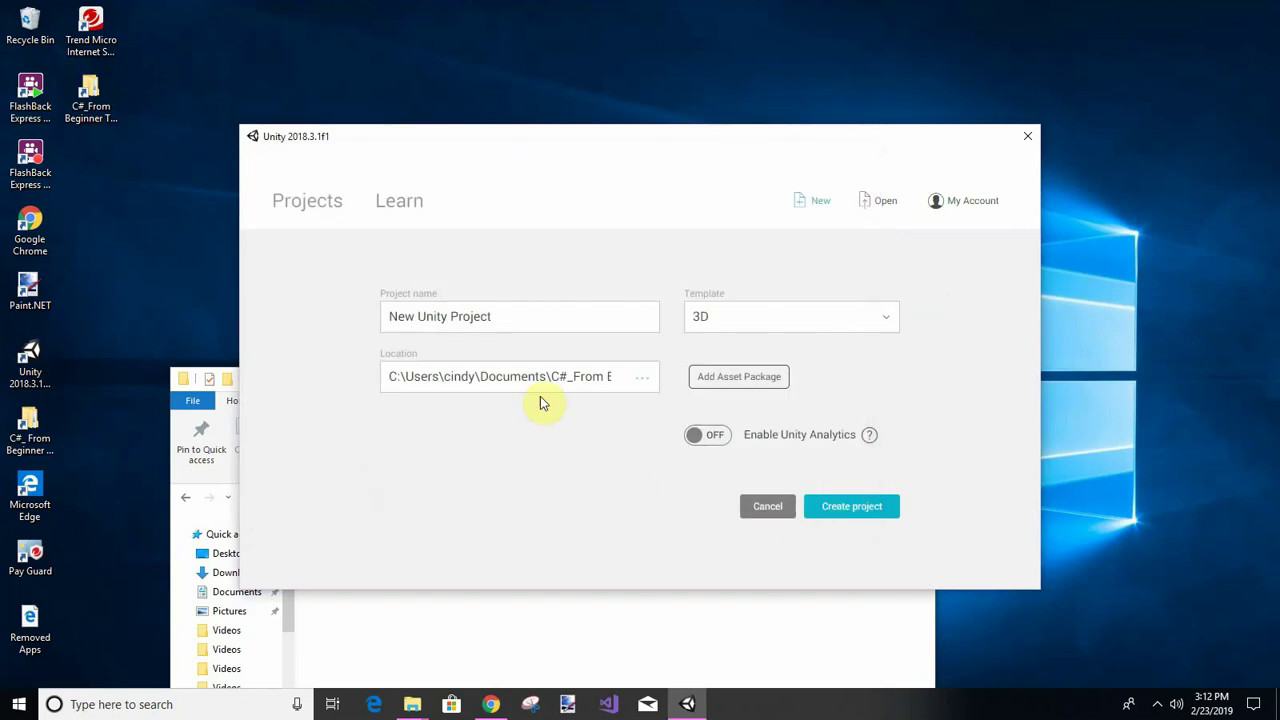
# Name the project FlipBook1 and create it.
pyautogui.click(500, 330)
pyautogui.moveTo(526, 309); pyautogui.dragTo(365, 313)
pyautogui.write('FlipBook1')
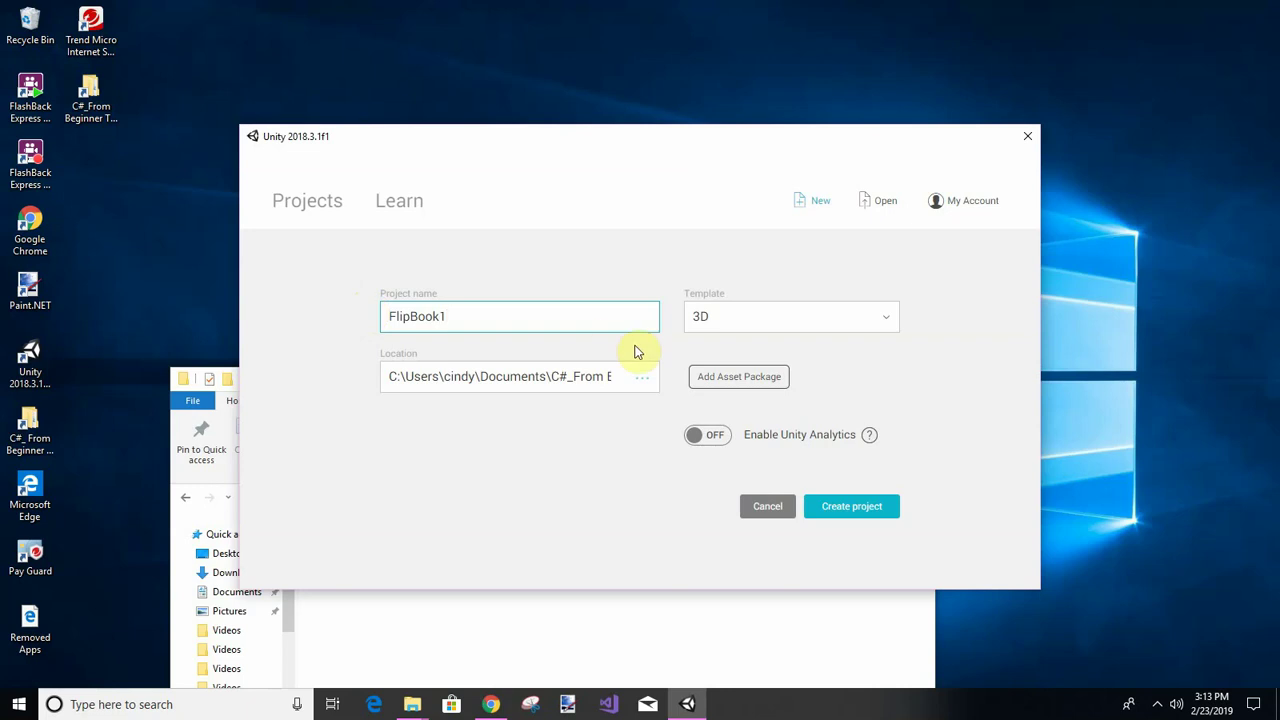
pyautogui.click(840, 507)
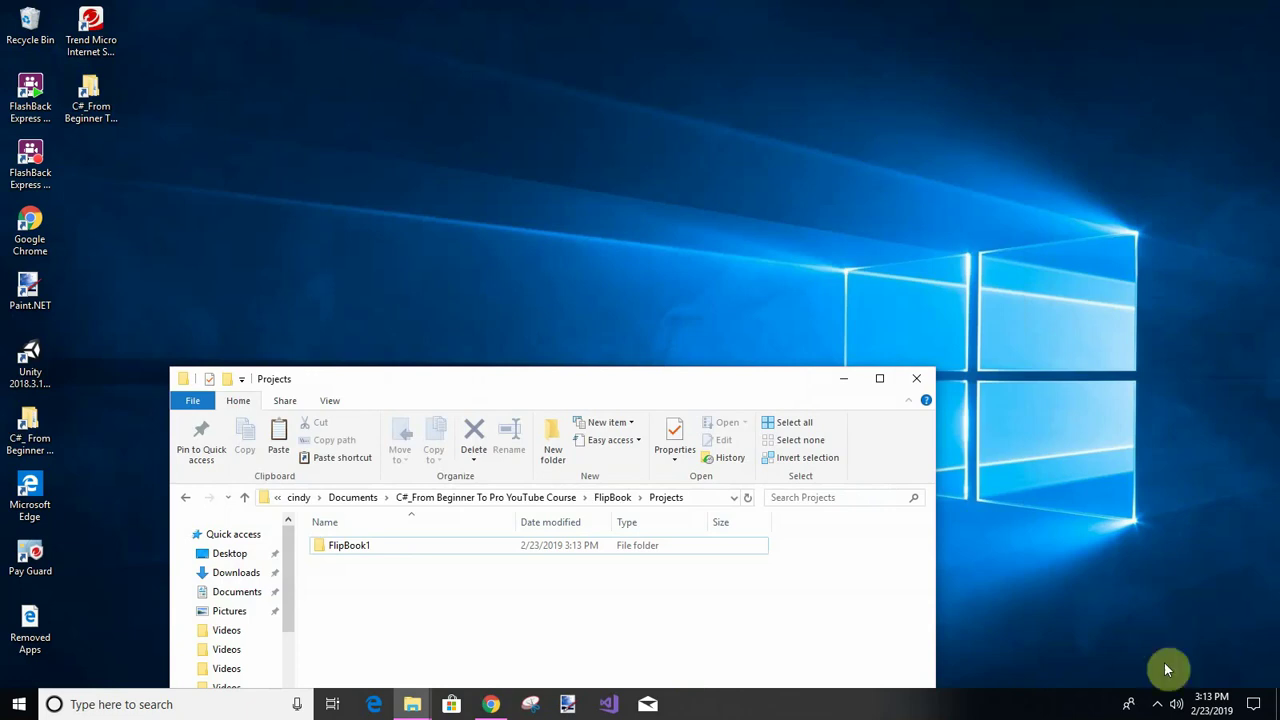
pyautogui.click(1157, 704)
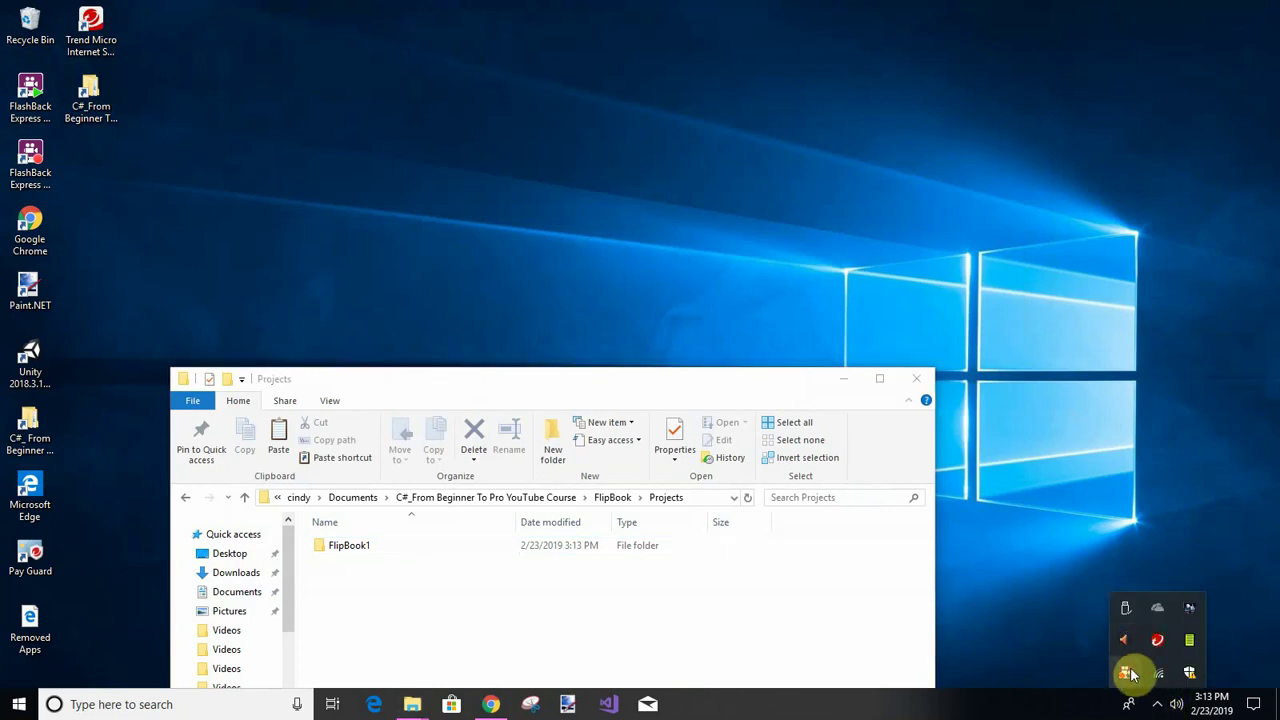
pyautogui.rightClick(1131, 676)
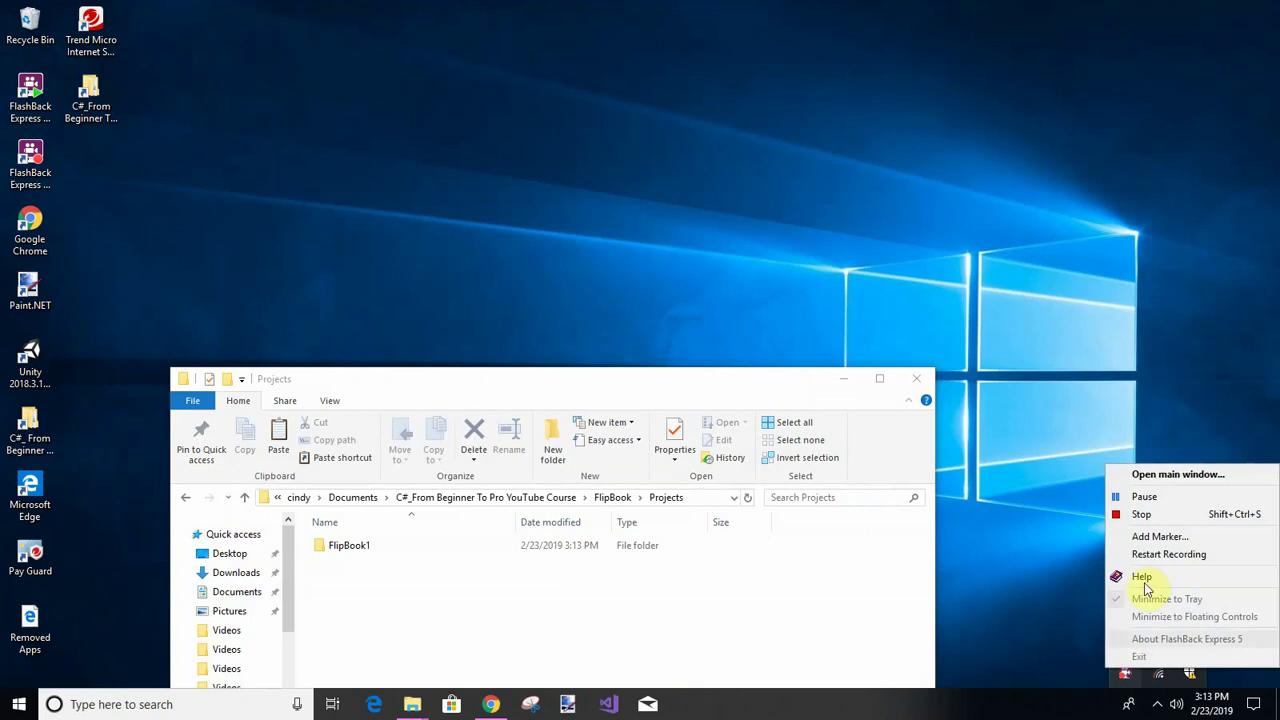
pyautogui.click(1134, 494)
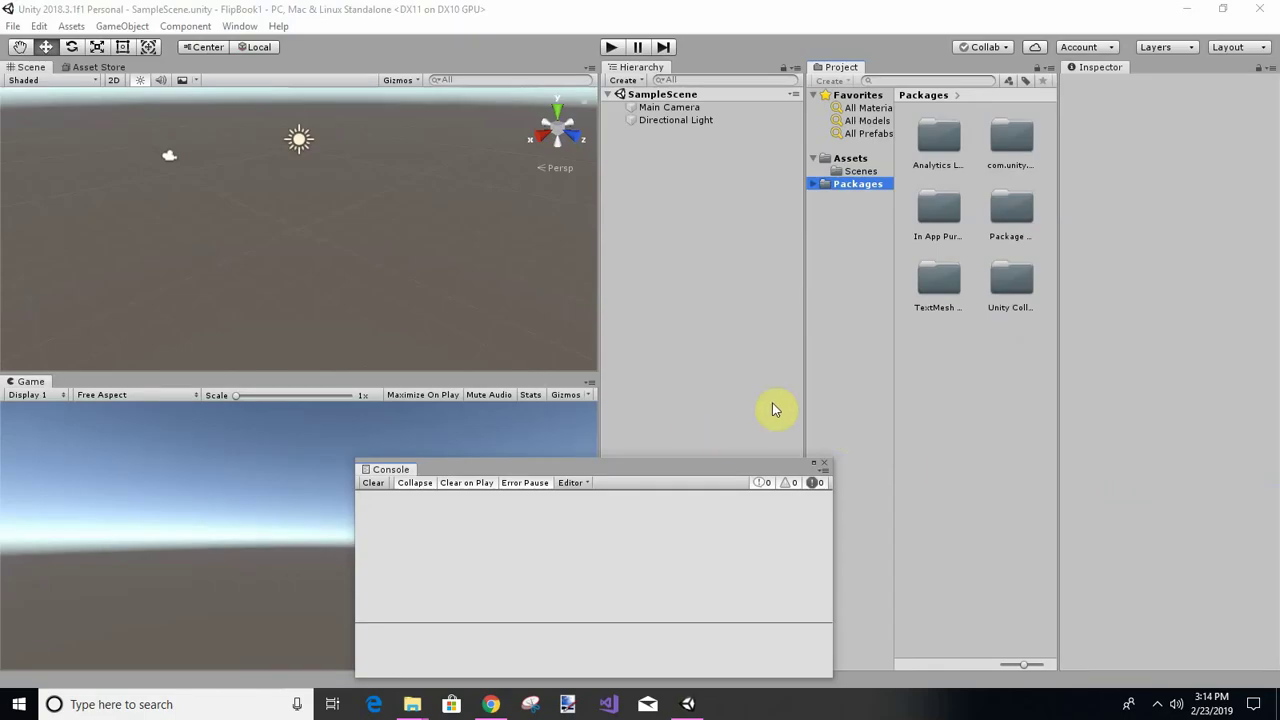
# Rename the SampleScene asset in the Scenes folder to Main.
pyautogui.click(864, 172)
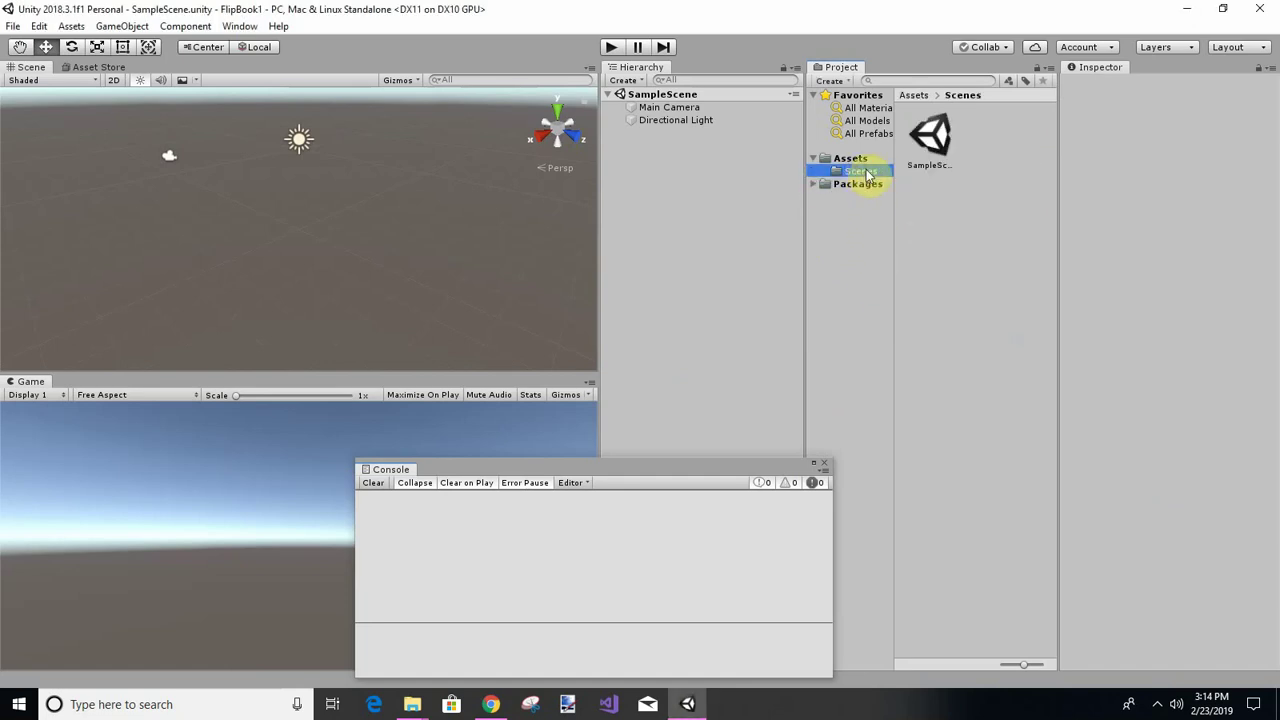
pyautogui.click(945, 158)
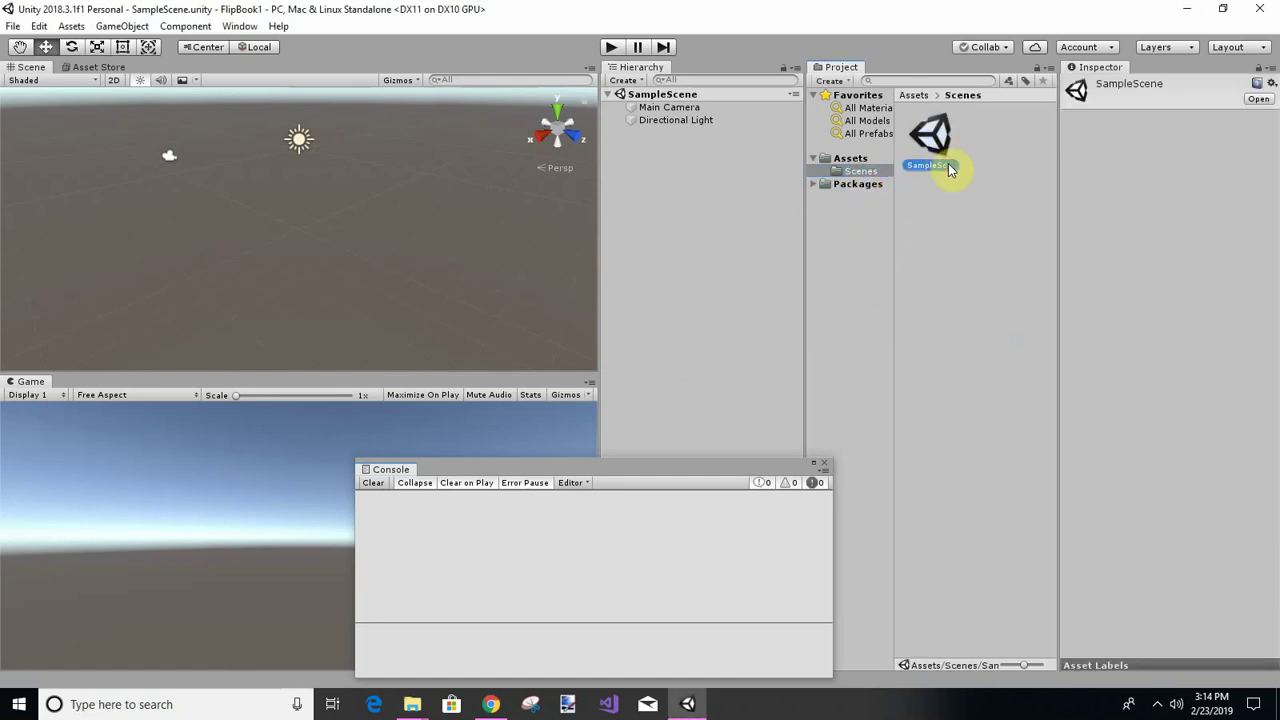
pyautogui.click(948, 166)
pyautogui.press('Return')
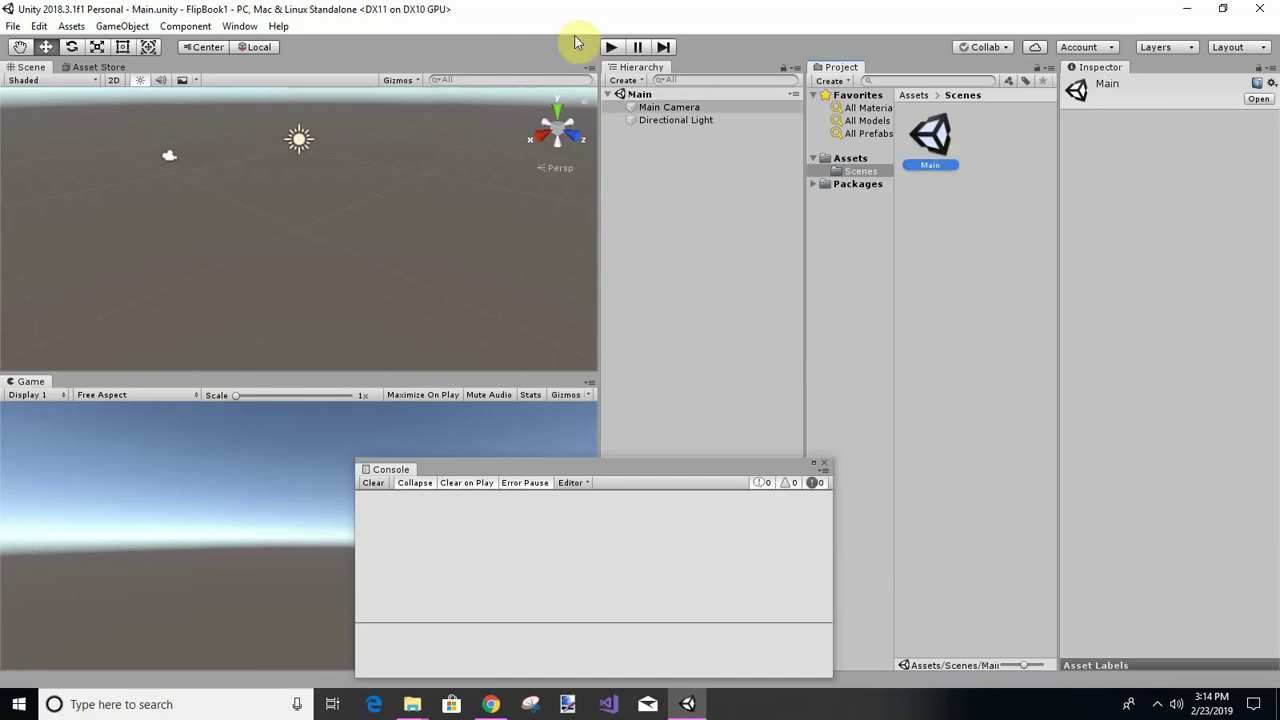
# Create a folder named Images inside the project's Assets folder.
pyautogui.click(851, 160)
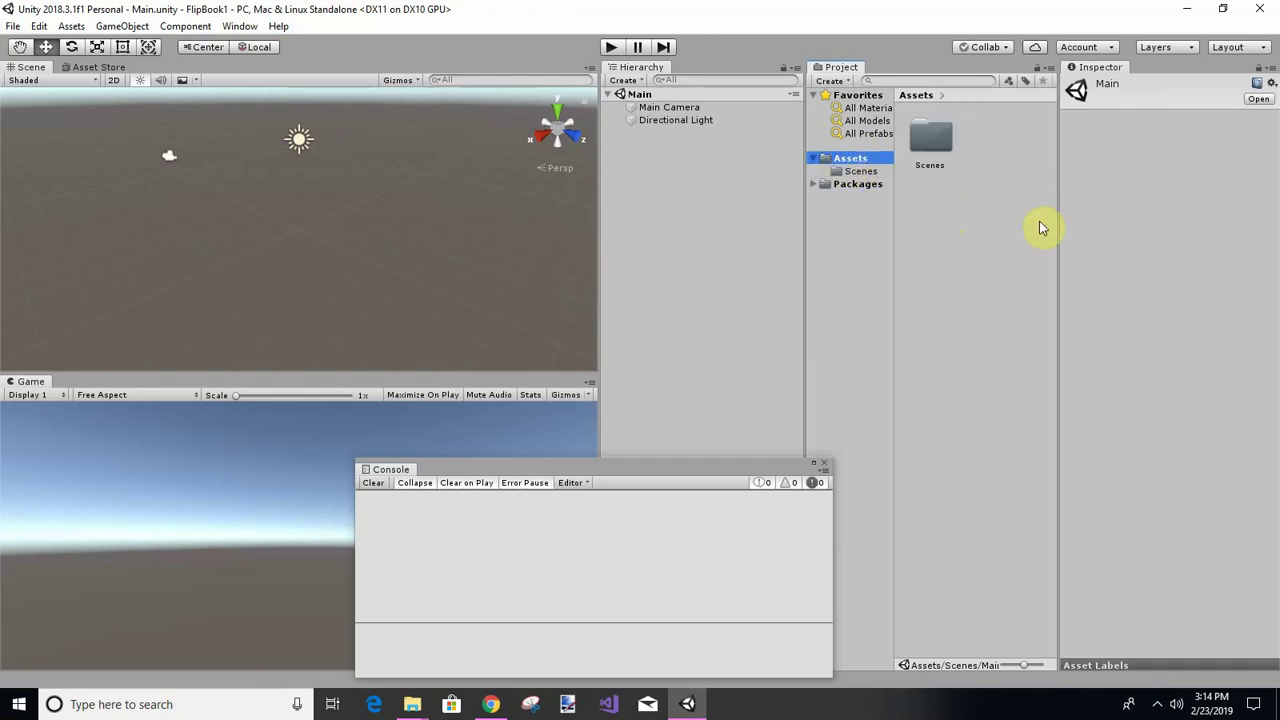
pyautogui.rightClick(924, 206)
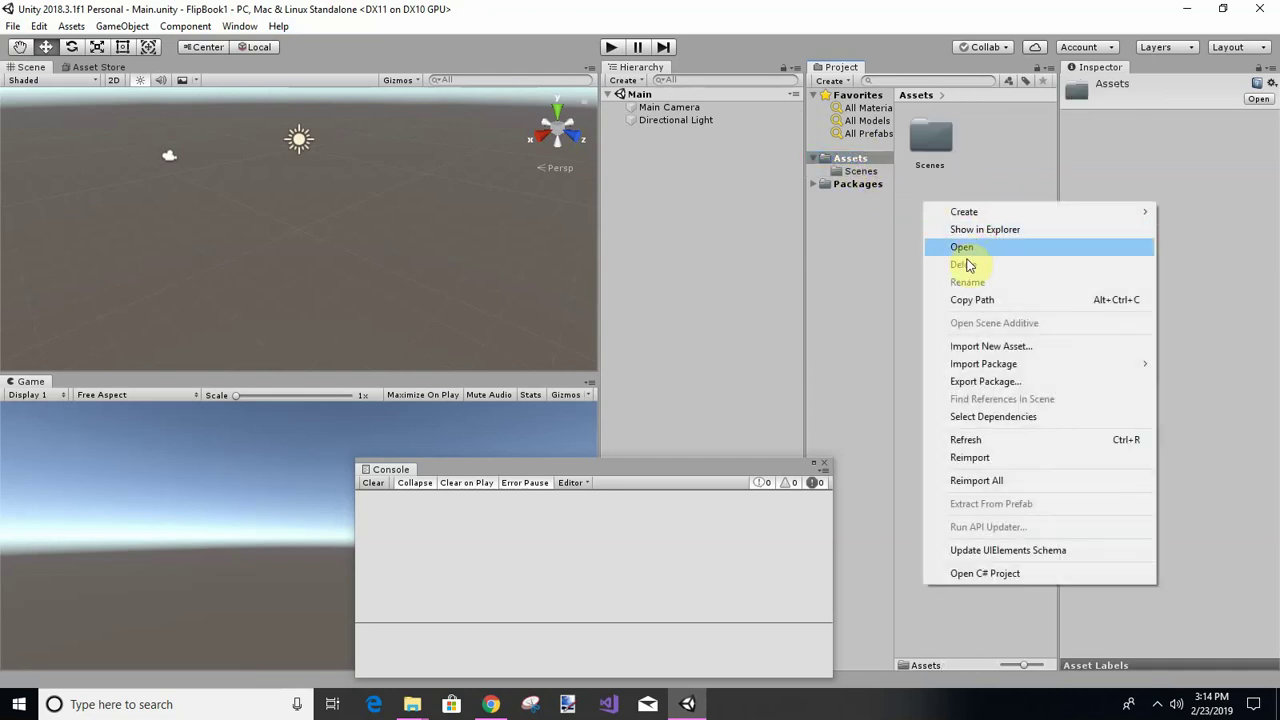
pyautogui.moveTo(965, 215)
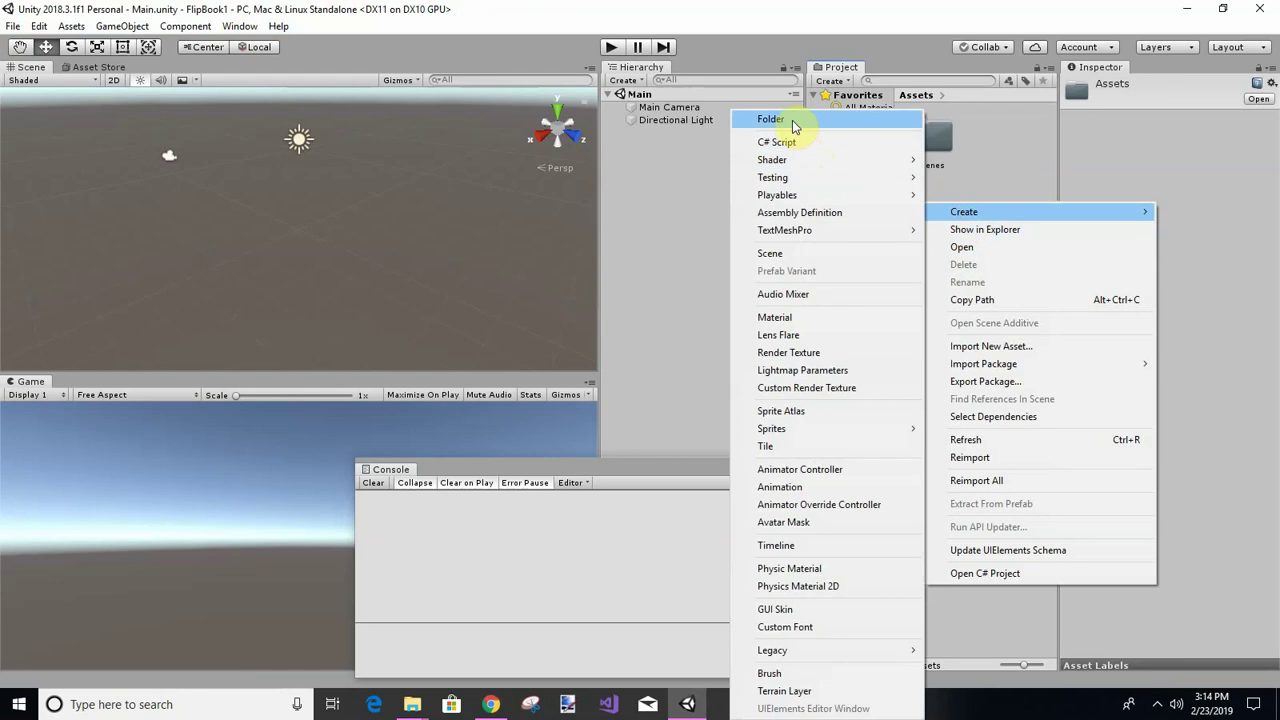
pyautogui.click(792, 120)
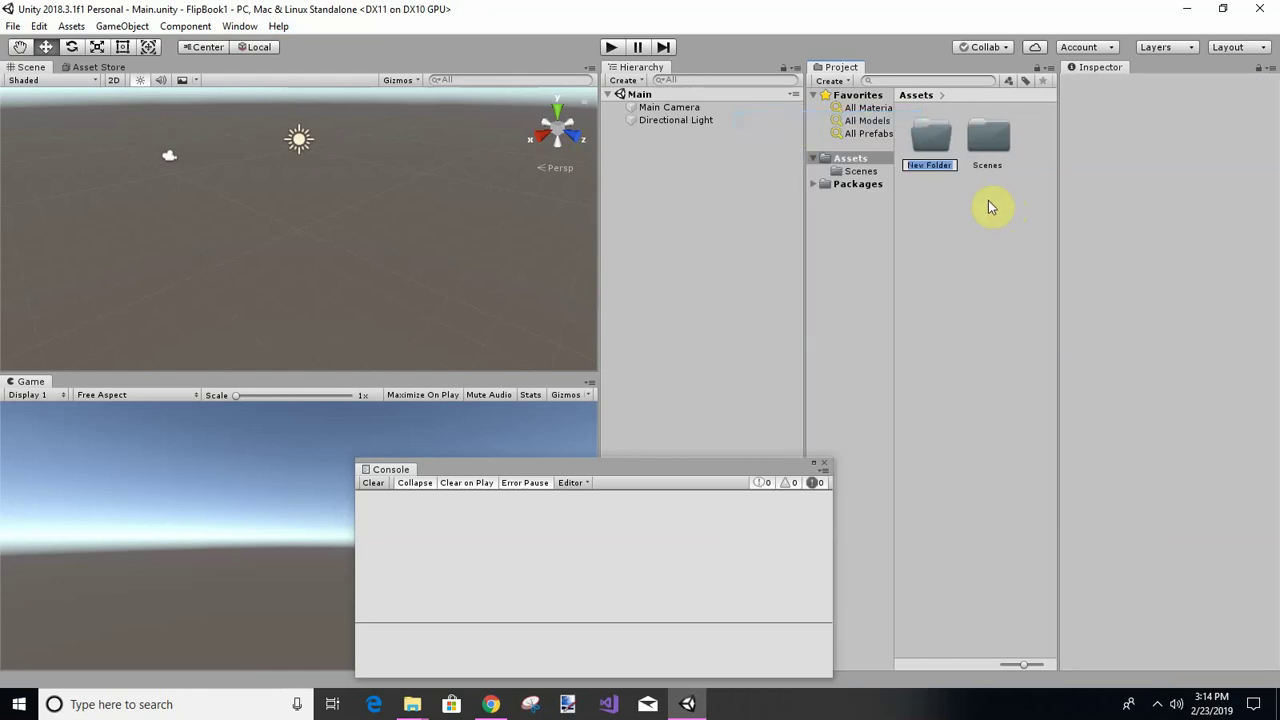
pyautogui.write('Images')
pyautogui.press('Return')
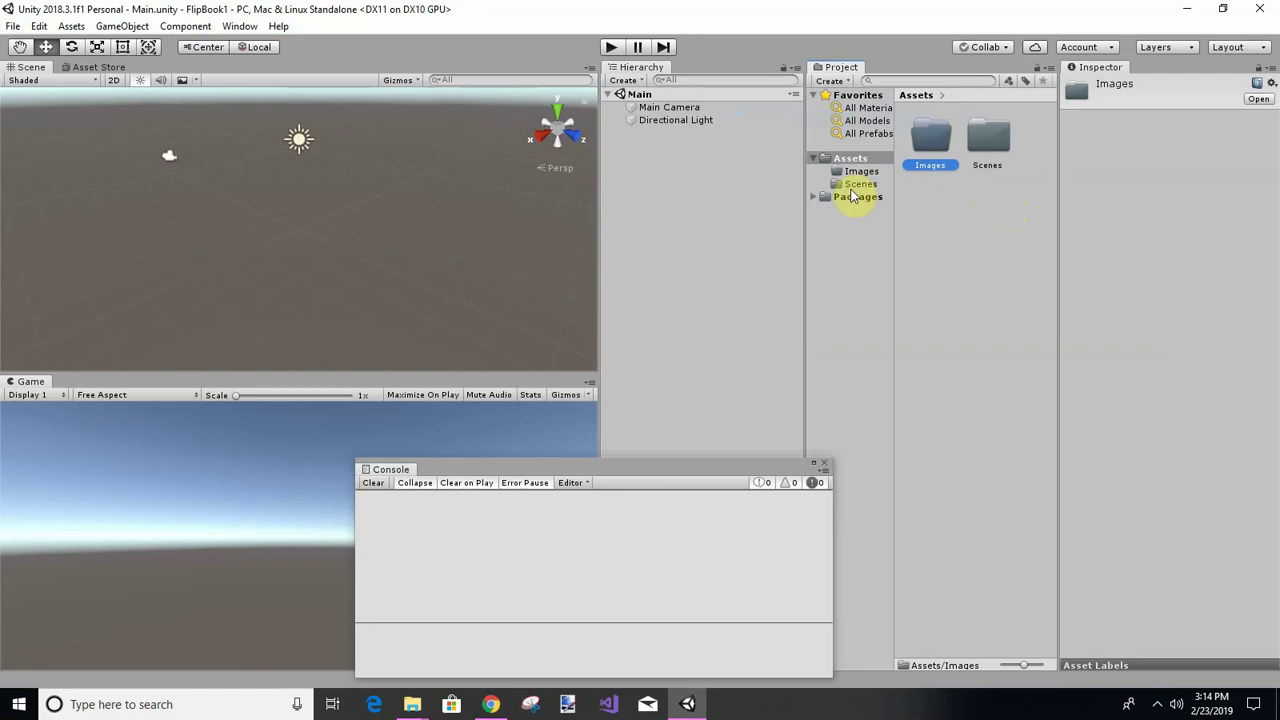
# Create a second folder named Materials inside Assets.
pyautogui.rightClick(949, 195)
pyautogui.moveTo(1006, 205)
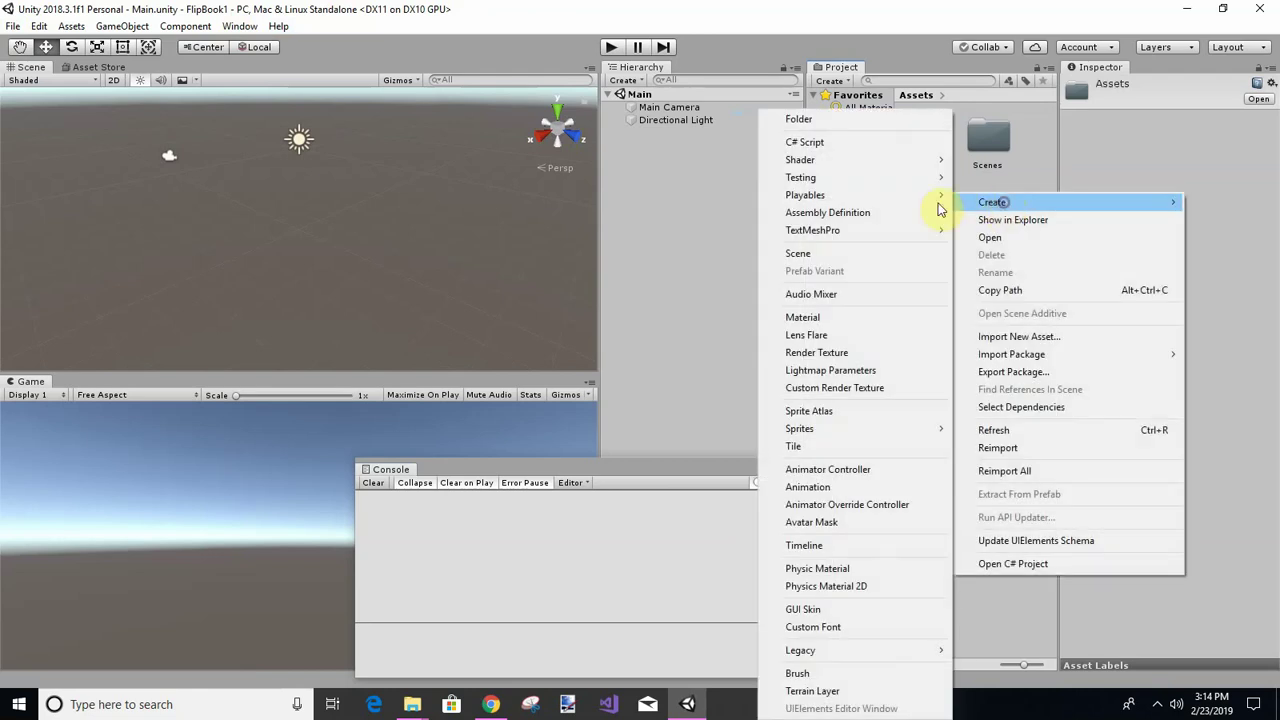
pyautogui.click(805, 120)
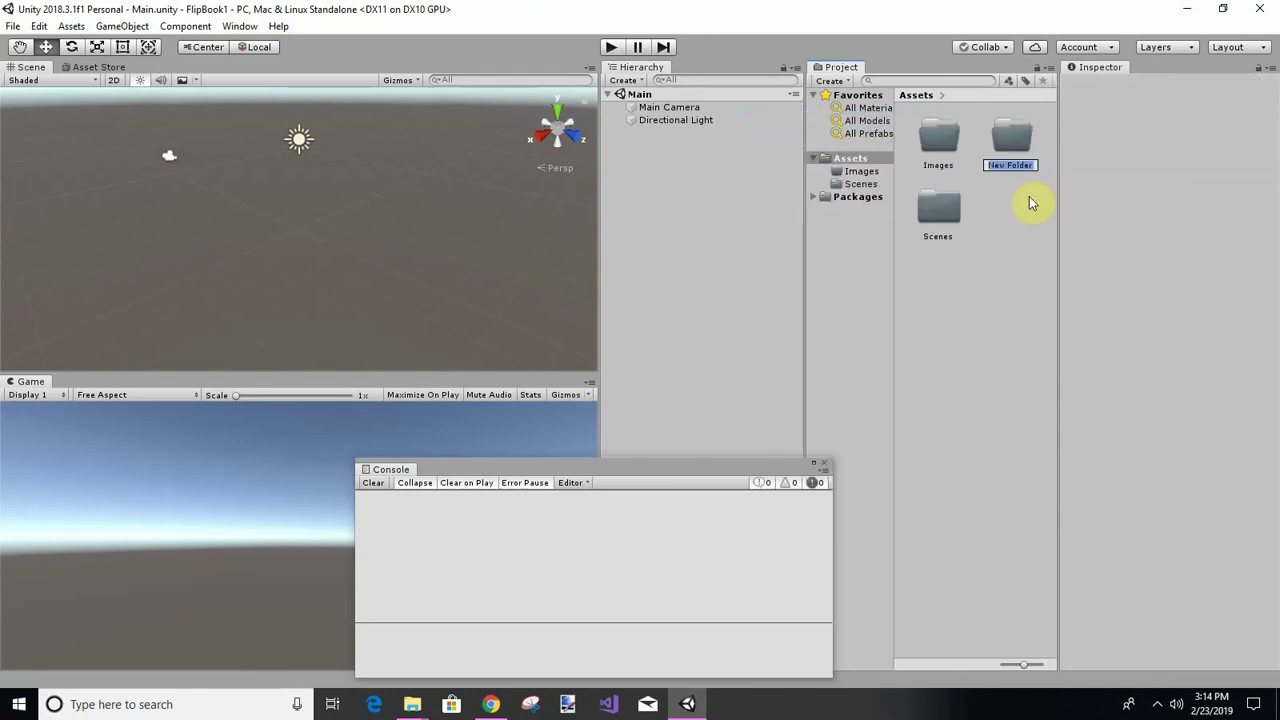
pyautogui.write('Materials')
pyautogui.press('Return')
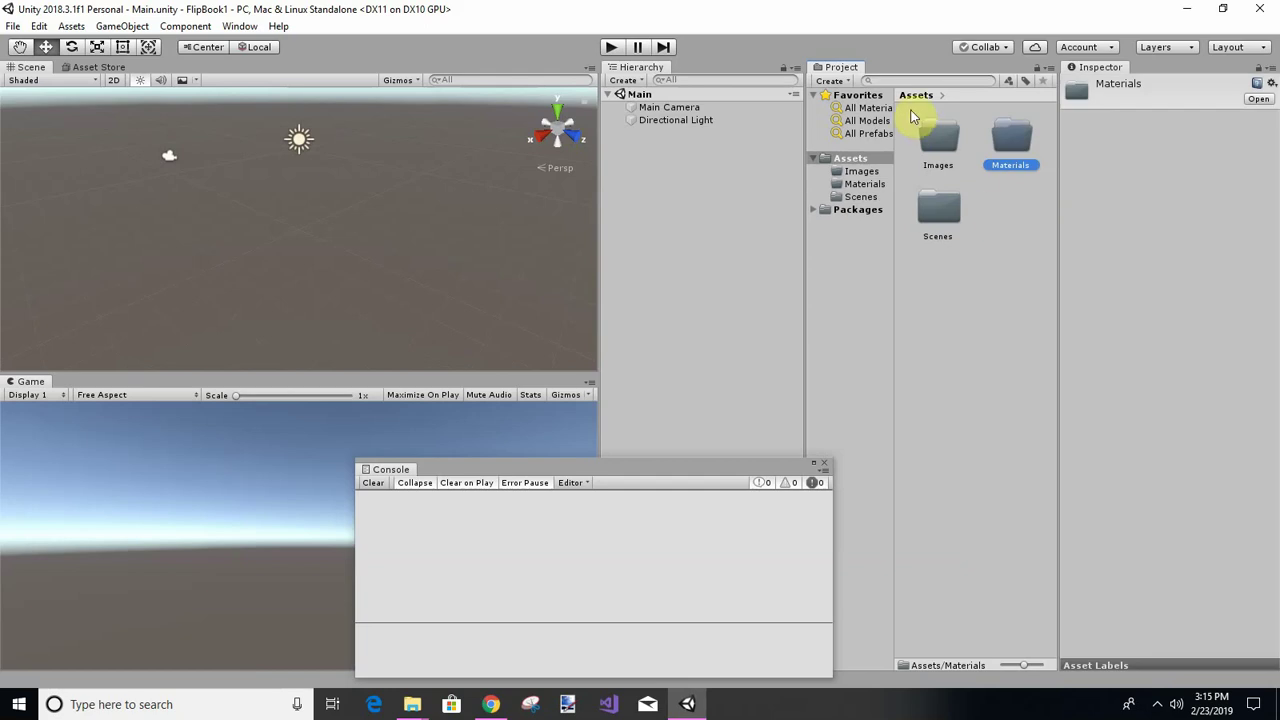
# Open the new Images asset folder and bring up the File Explorer window with the "mint" search results over the editor.
pyautogui.doubleClick(943, 135)
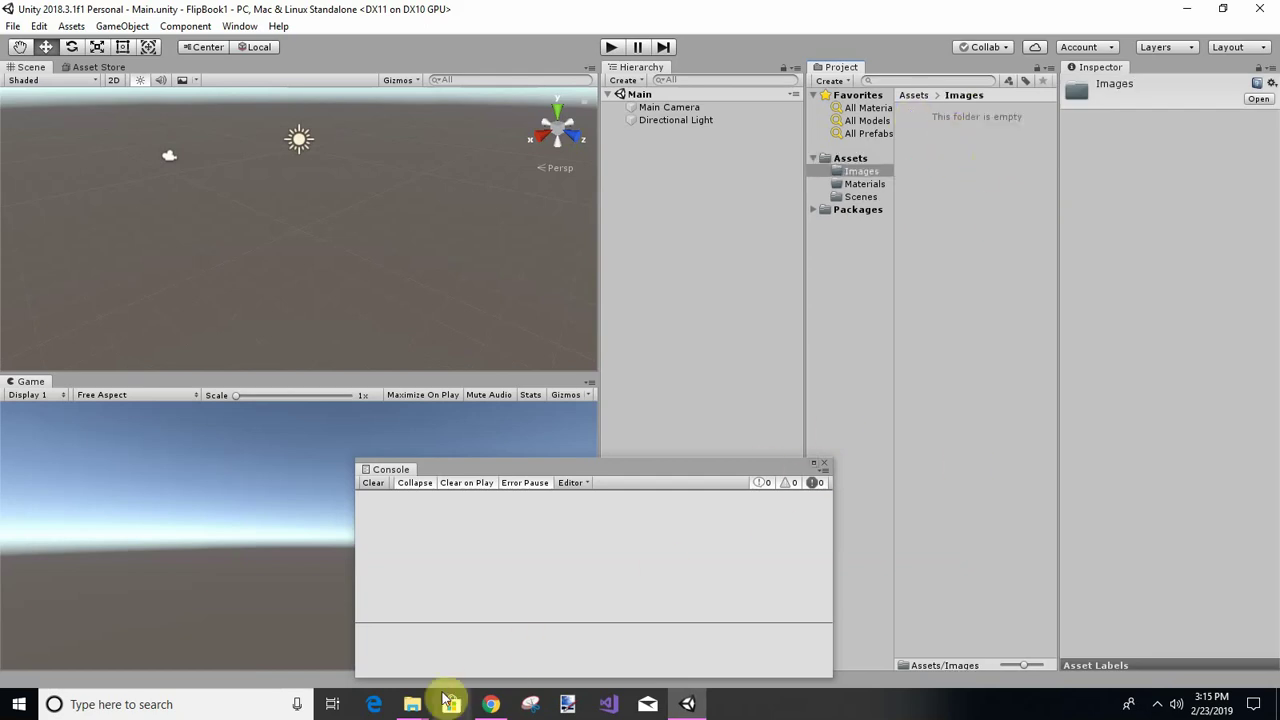
pyautogui.moveTo(412, 702)
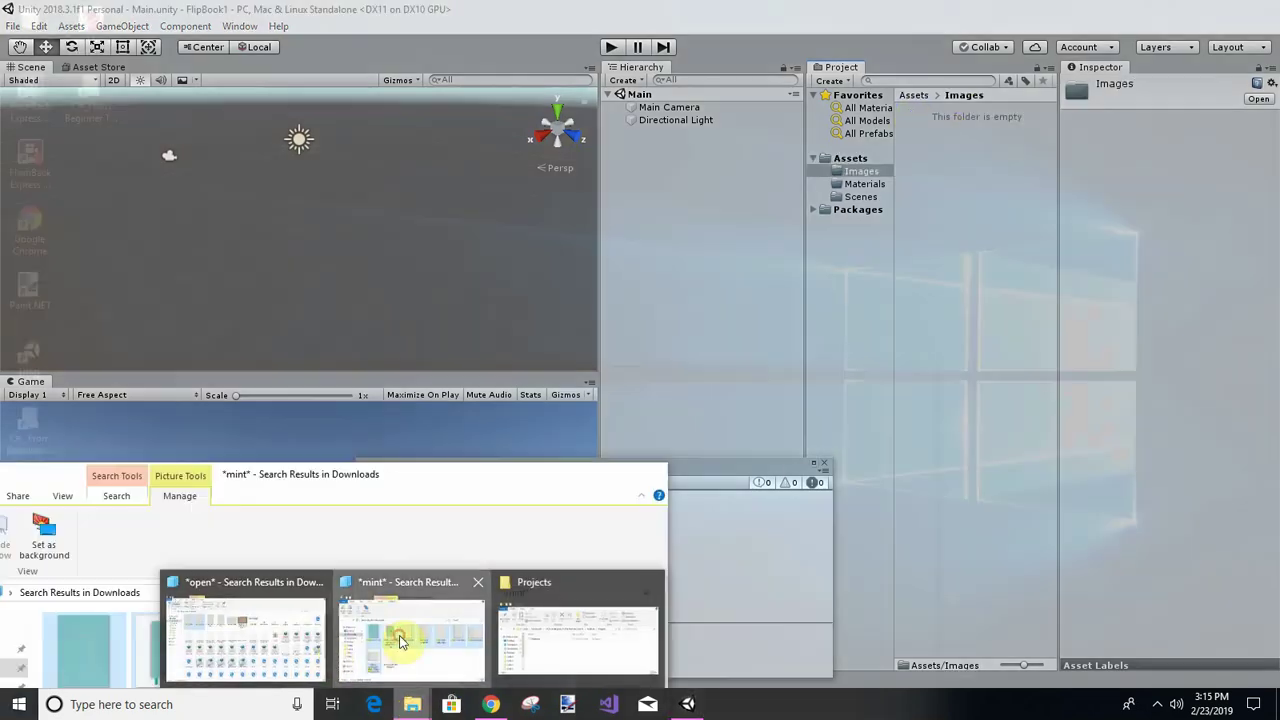
pyautogui.click(400, 640)
pyautogui.moveTo(386, 472); pyautogui.dragTo(398, 240)
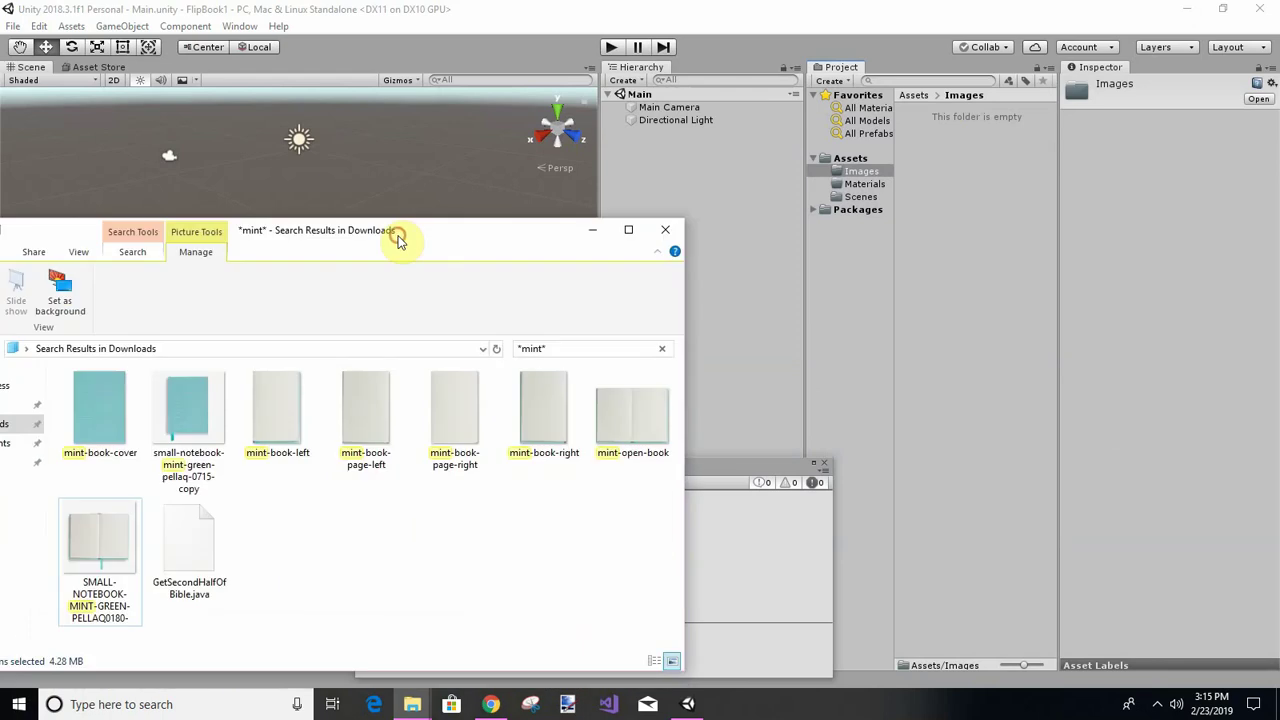
# Switch to the Projects window in File Explorer, move it beside the asset area and navigate to the course's FlipBook > Images folder.
pyautogui.moveTo(412, 702)
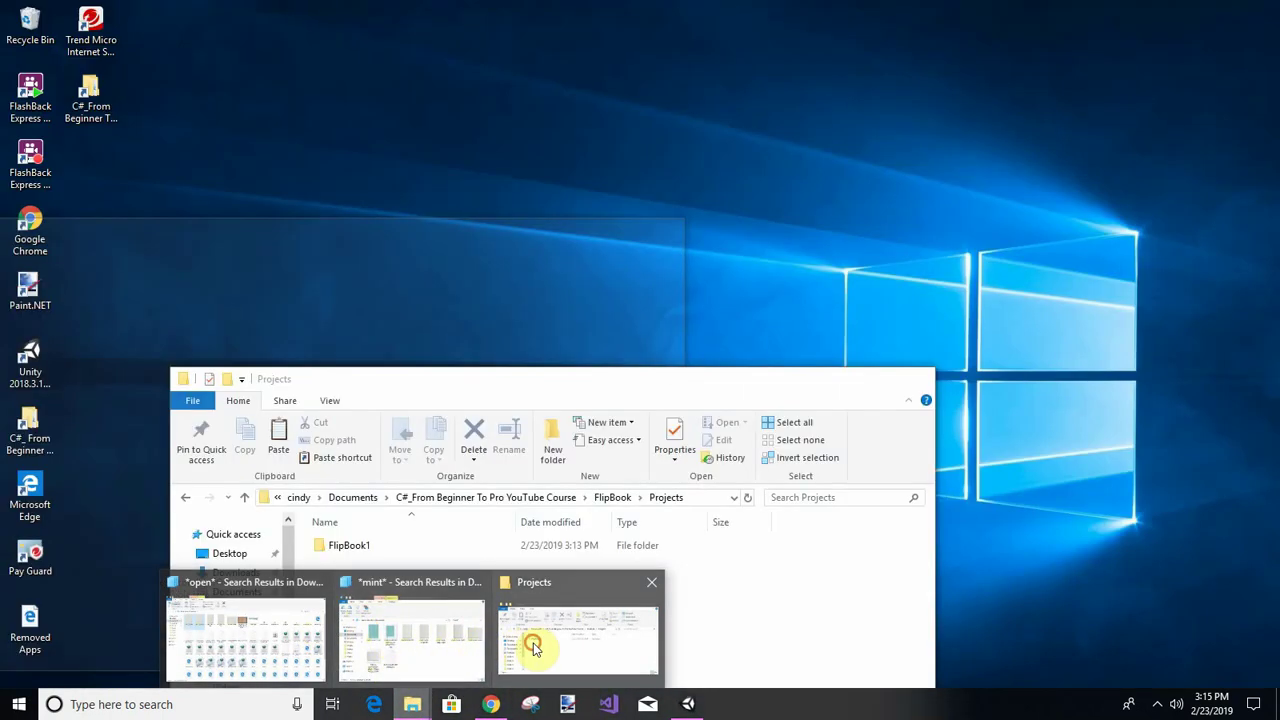
pyautogui.click(533, 648)
pyautogui.moveTo(400, 380); pyautogui.dragTo(350, 240)
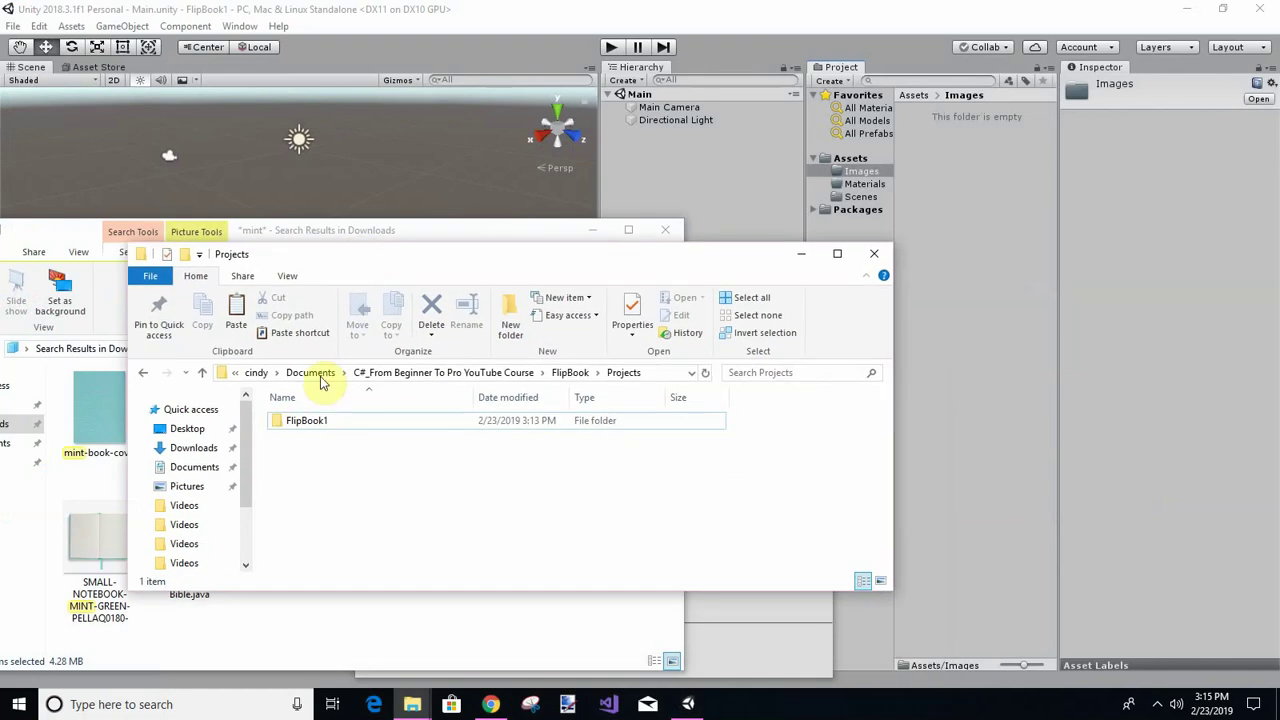
pyautogui.click(491, 372)
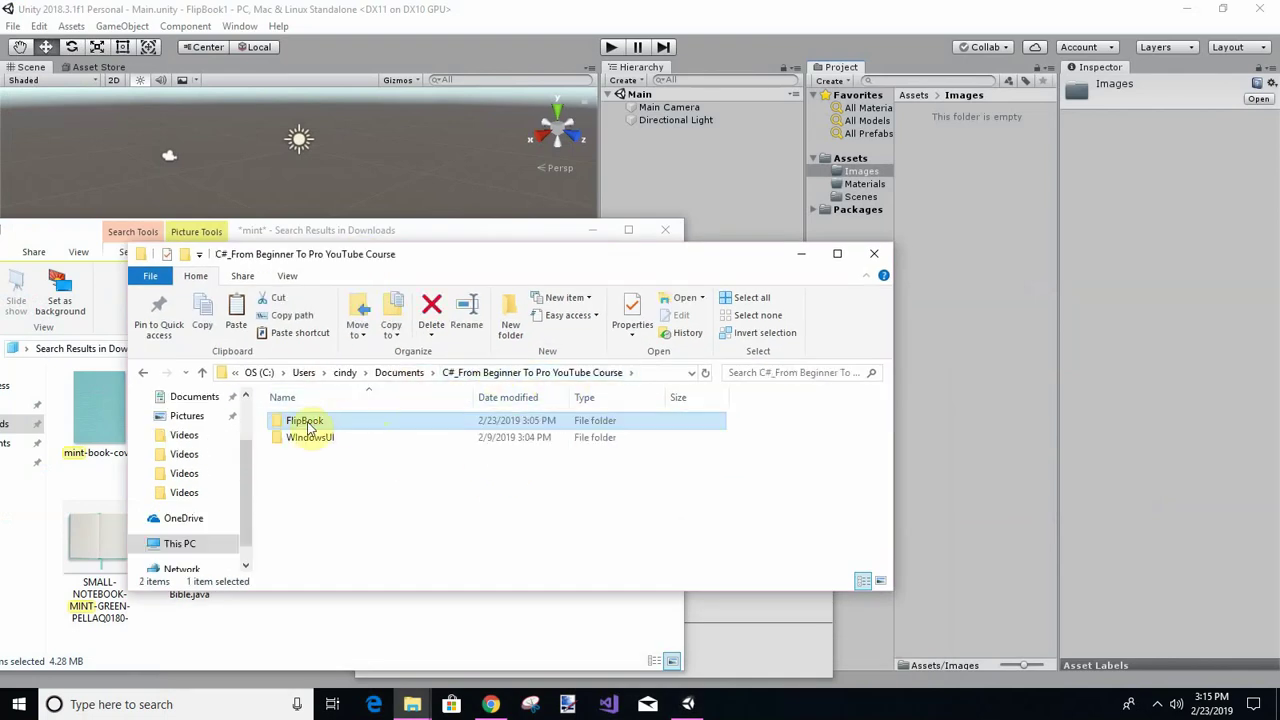
pyautogui.doubleClick(309, 424)
pyautogui.doubleClick(309, 423)
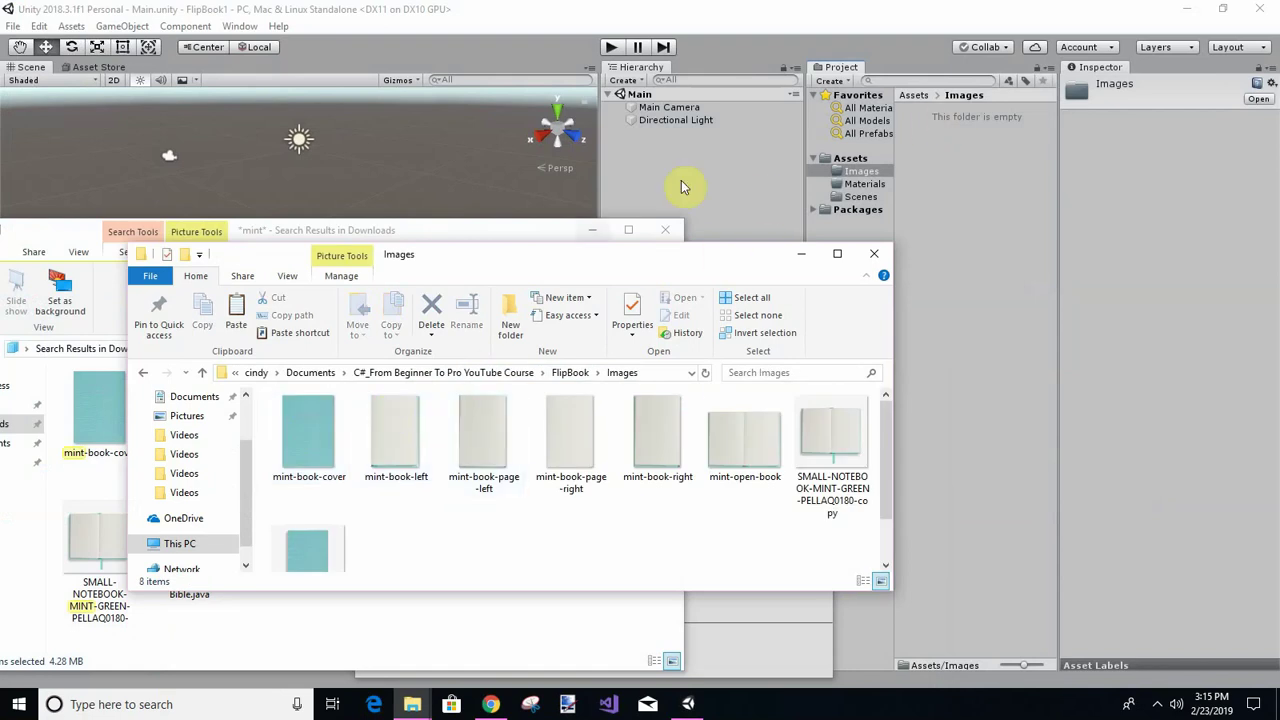
# Import mint-book-cover, mint-book-left, mint-book-page-left, mint-book-page-right, mint-book-right and mint-open-book from File Explorer into the project's Images folder.
pyautogui.moveTo(309, 434); pyautogui.dragTo(940, 286)
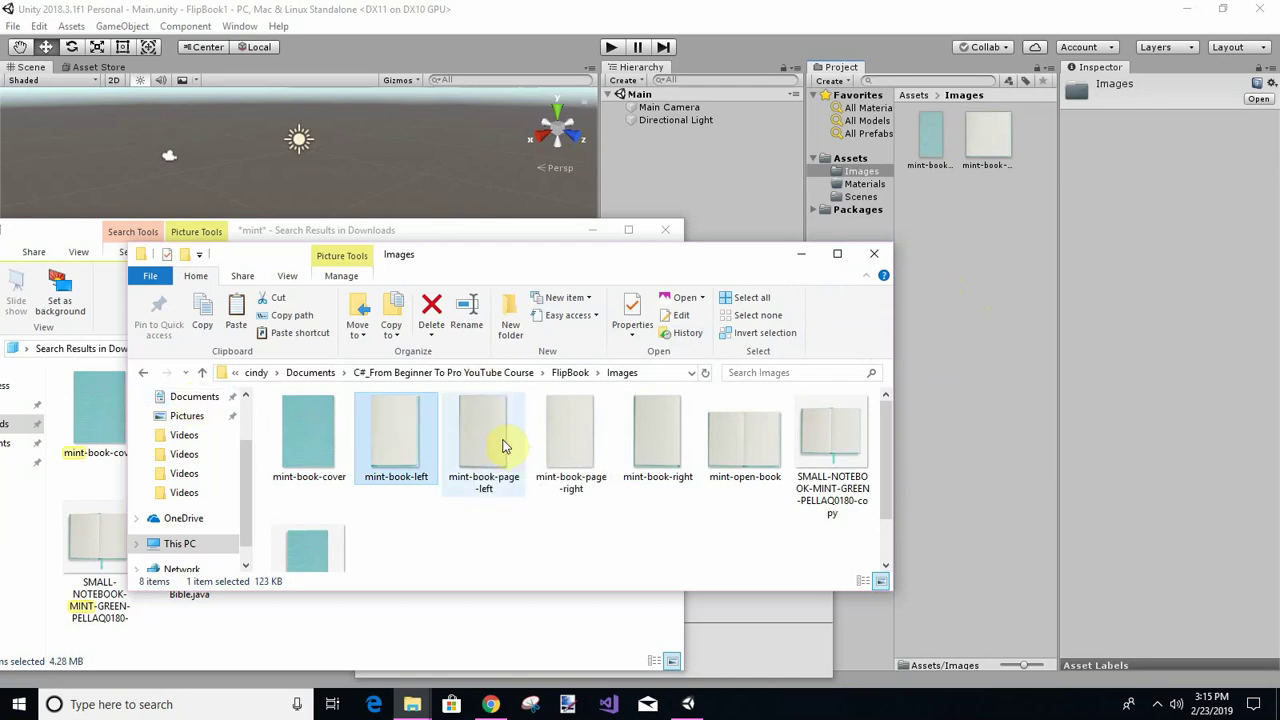
pyautogui.moveTo(483, 430); pyautogui.dragTo(1014, 350)
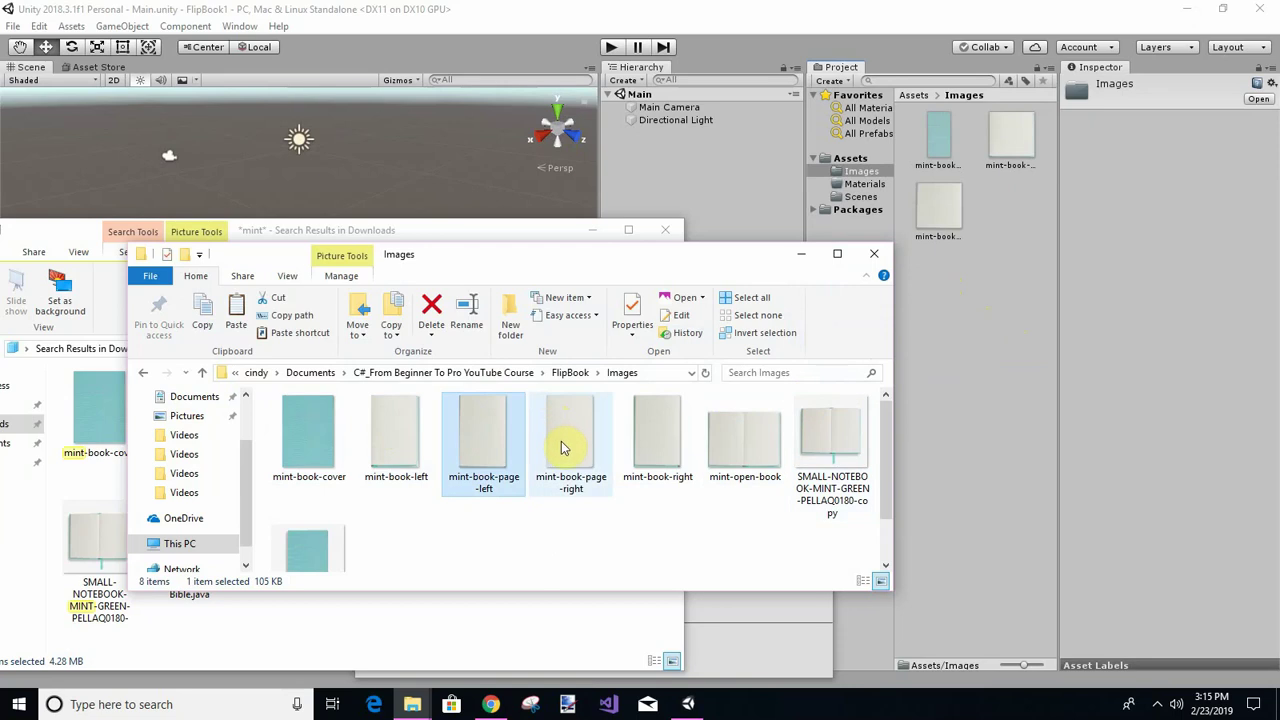
pyautogui.moveTo(561, 447); pyautogui.dragTo(997, 352)
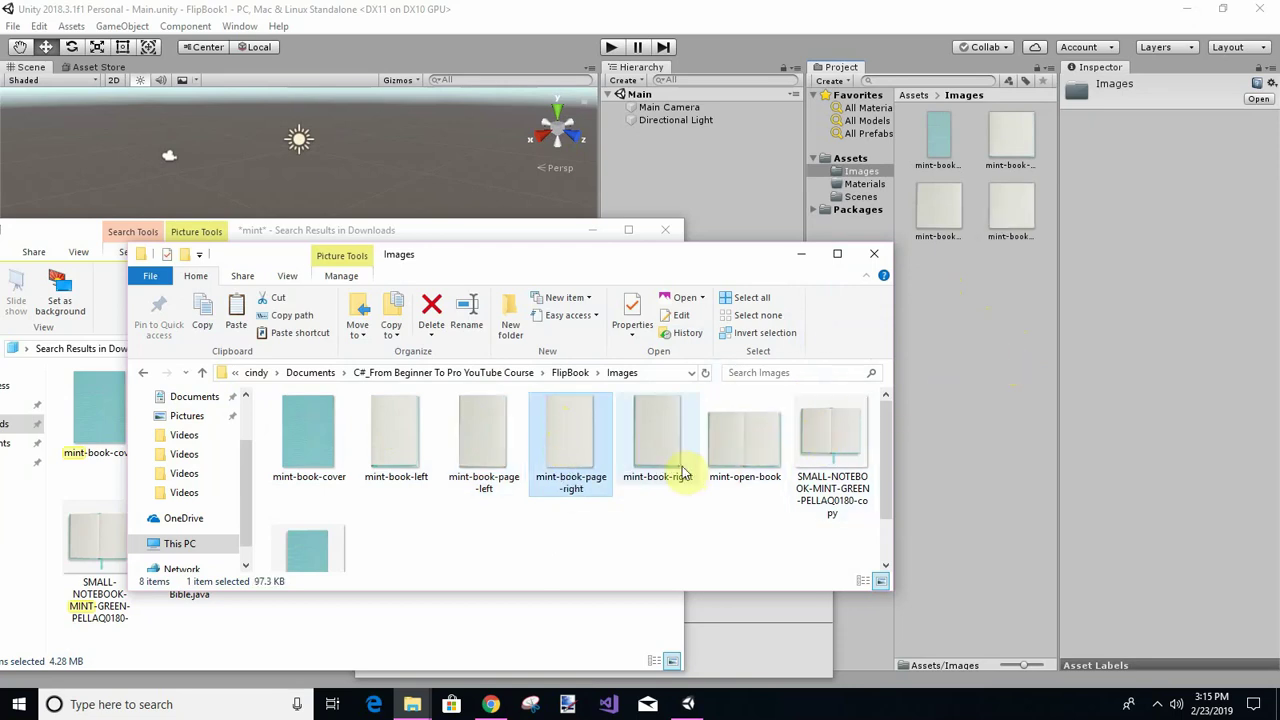
pyautogui.moveTo(667, 447); pyautogui.dragTo(971, 506)
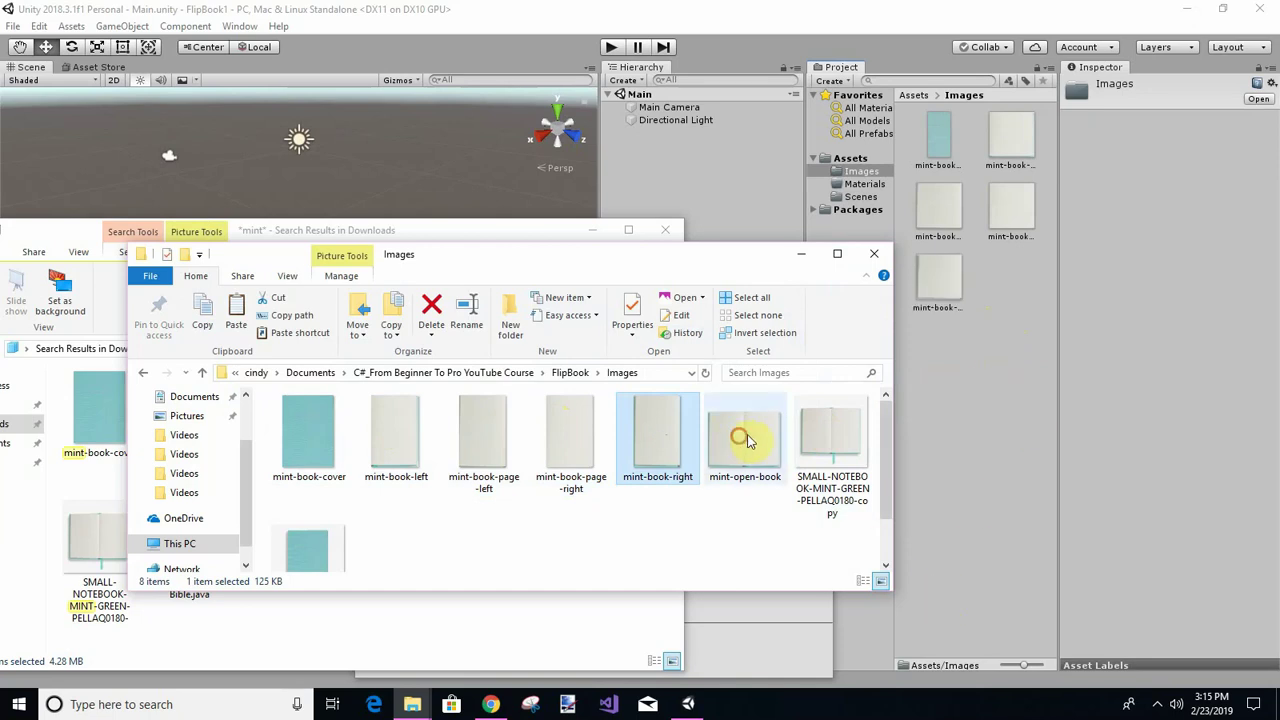
pyautogui.moveTo(749, 434); pyautogui.dragTo(975, 394)
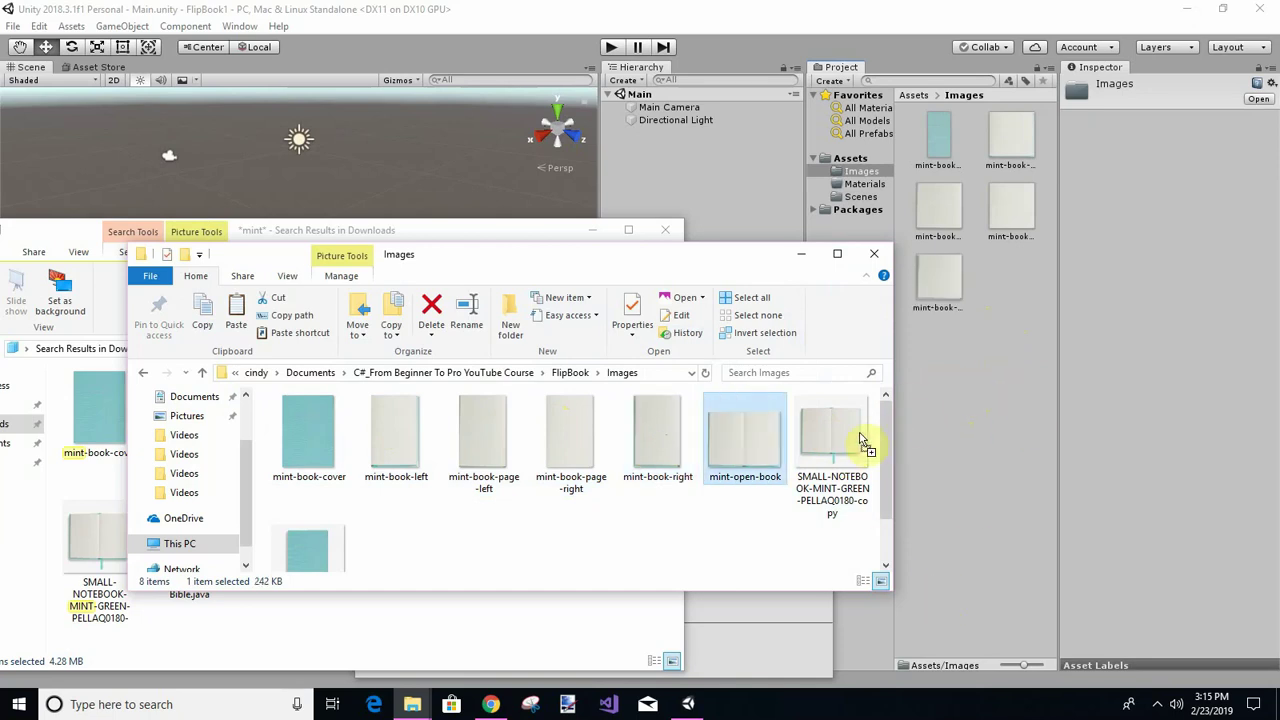
pyautogui.scroll(-1, 580, 505)
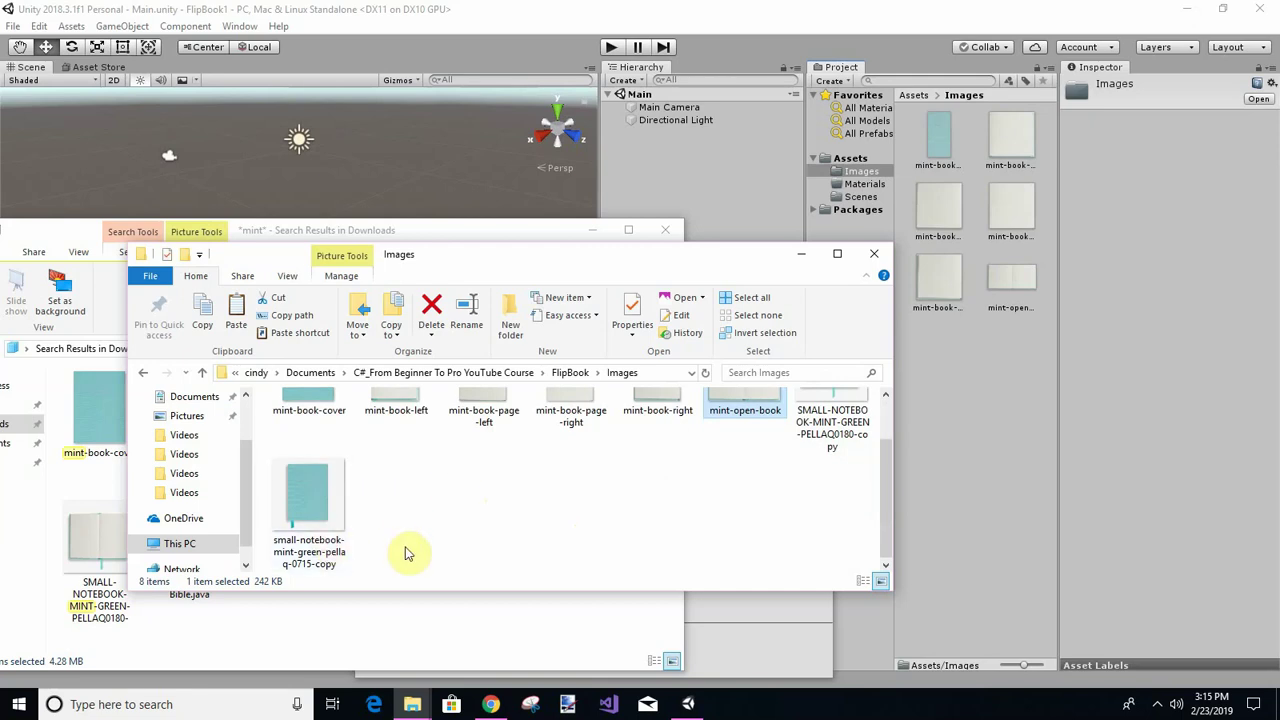
pyautogui.scroll(1, 407, 553)
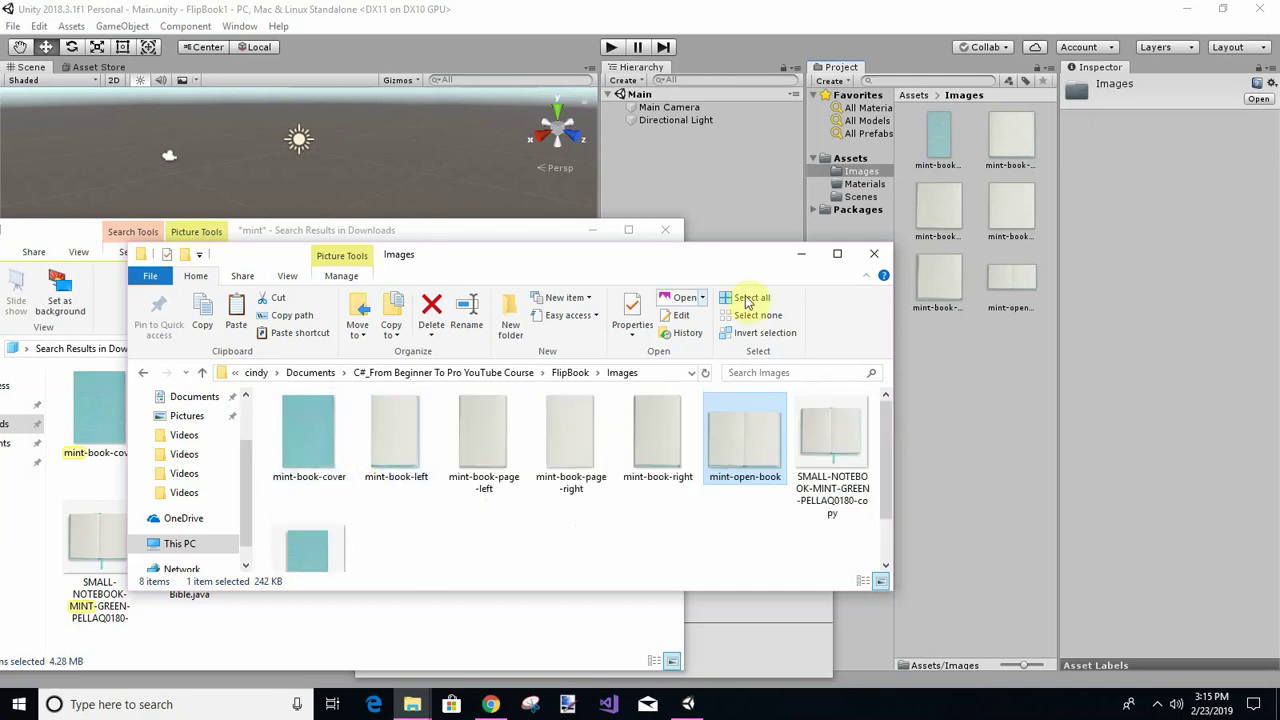
# Close the File Explorer Images window and inspect the imported mint book images in the project's Images folder.
pyautogui.click(874, 253)
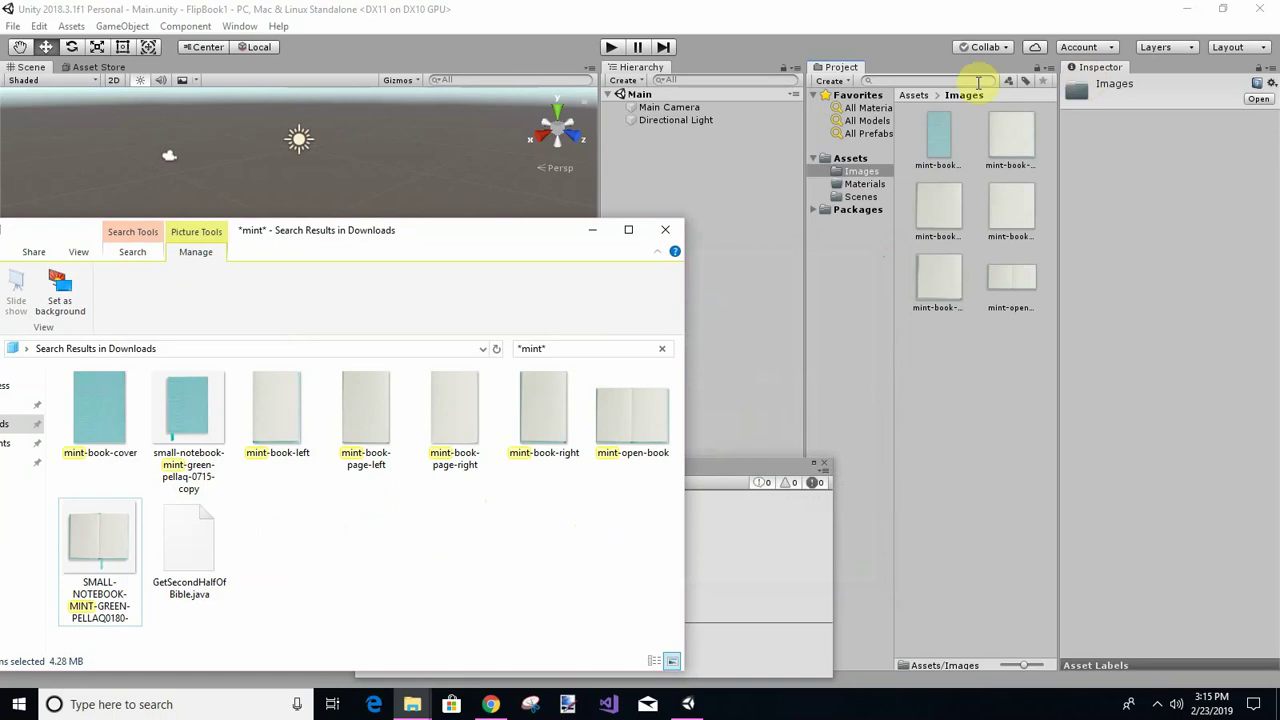
pyautogui.click(922, 138)
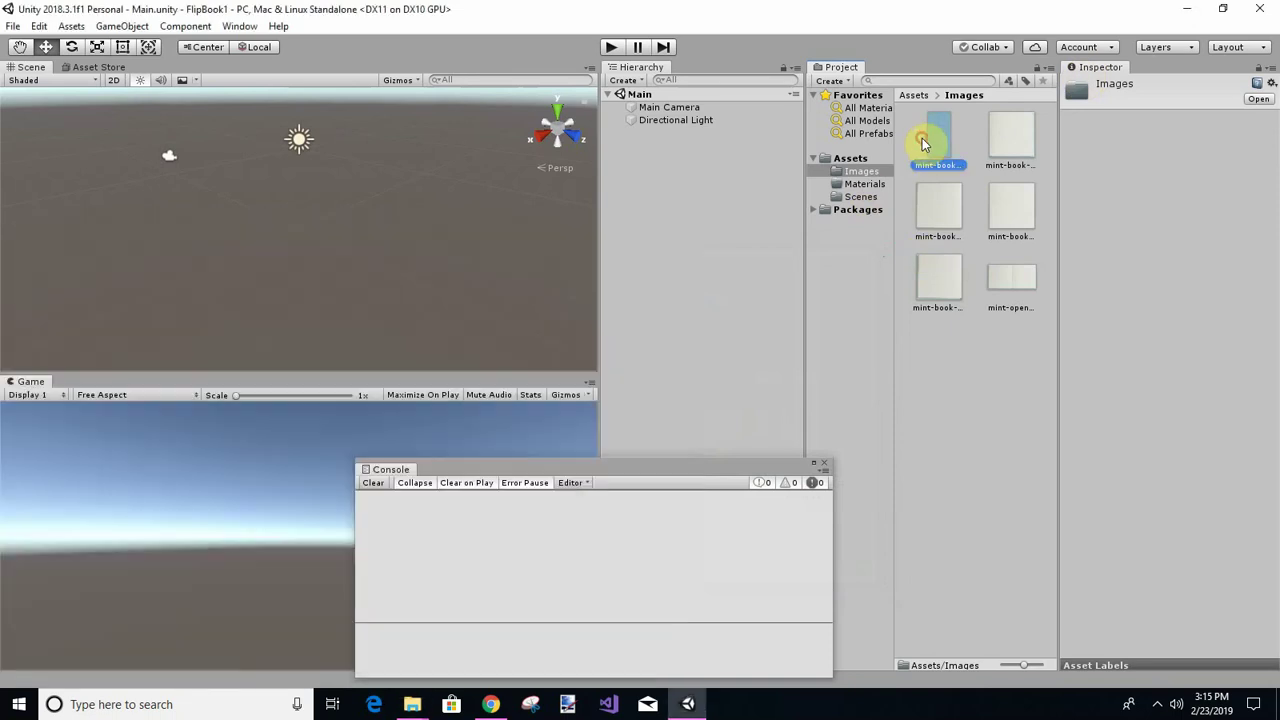
pyautogui.click(1022, 141)
pyautogui.click(1004, 198)
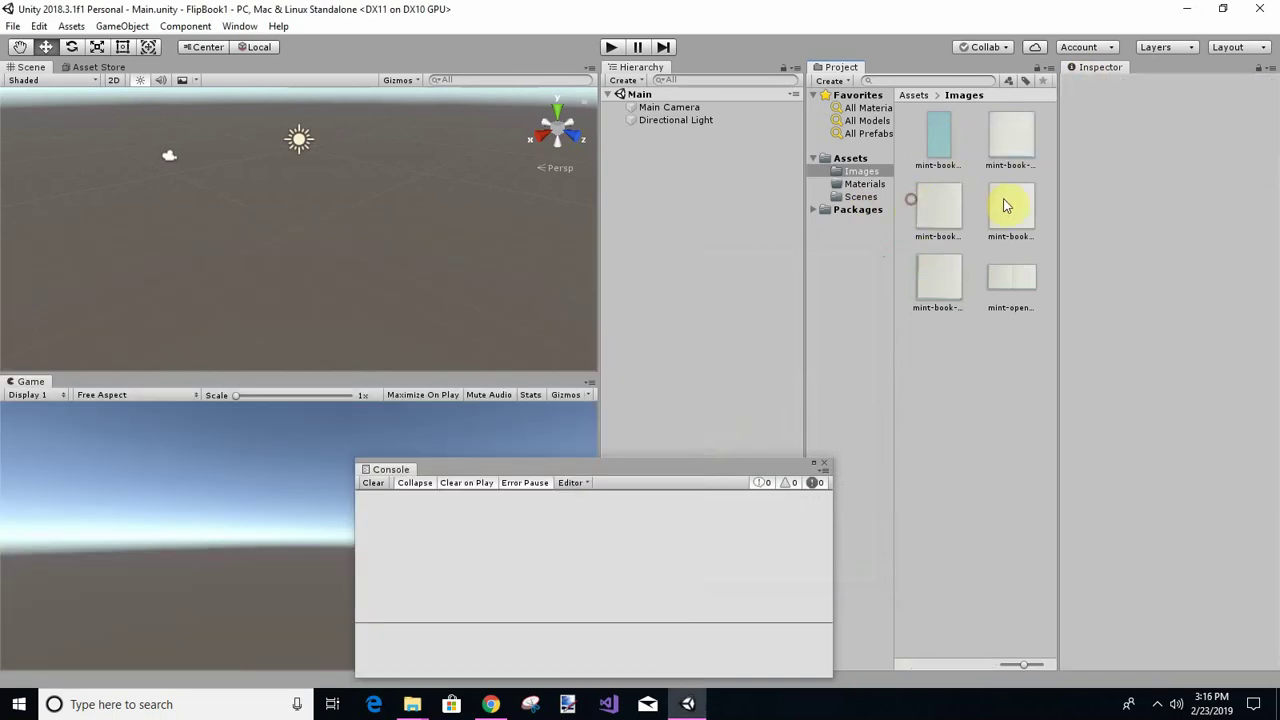
pyautogui.click(935, 284)
pyautogui.click(1014, 282)
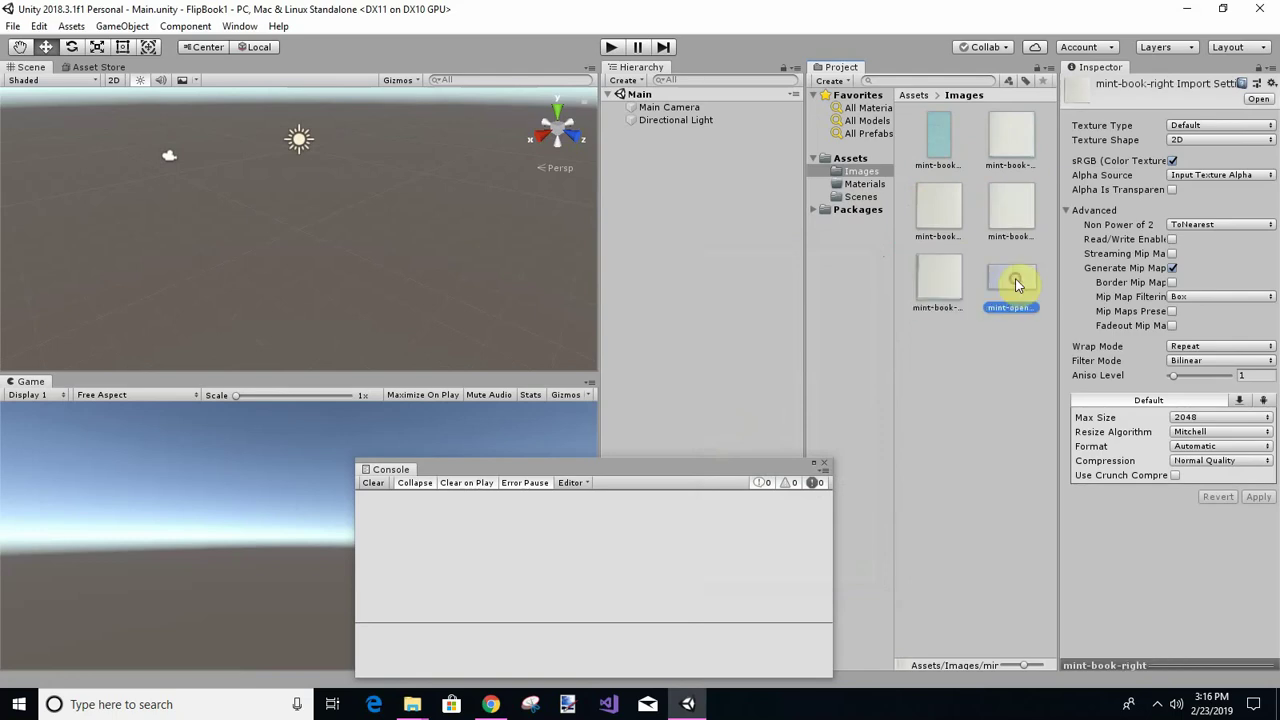
# Create a new material in the Materials folder and set its shader to Unlit/Texture.
pyautogui.click(860, 184)
pyautogui.rightClick(945, 214)
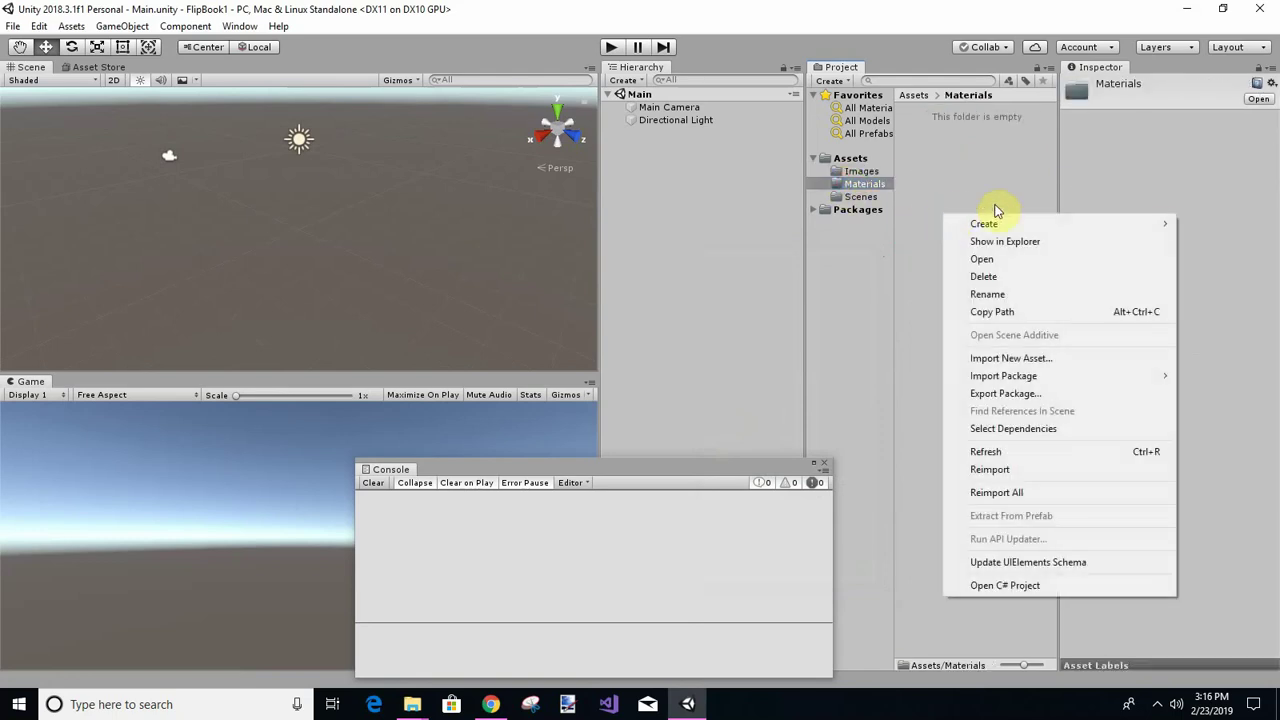
pyautogui.moveTo(995, 212)
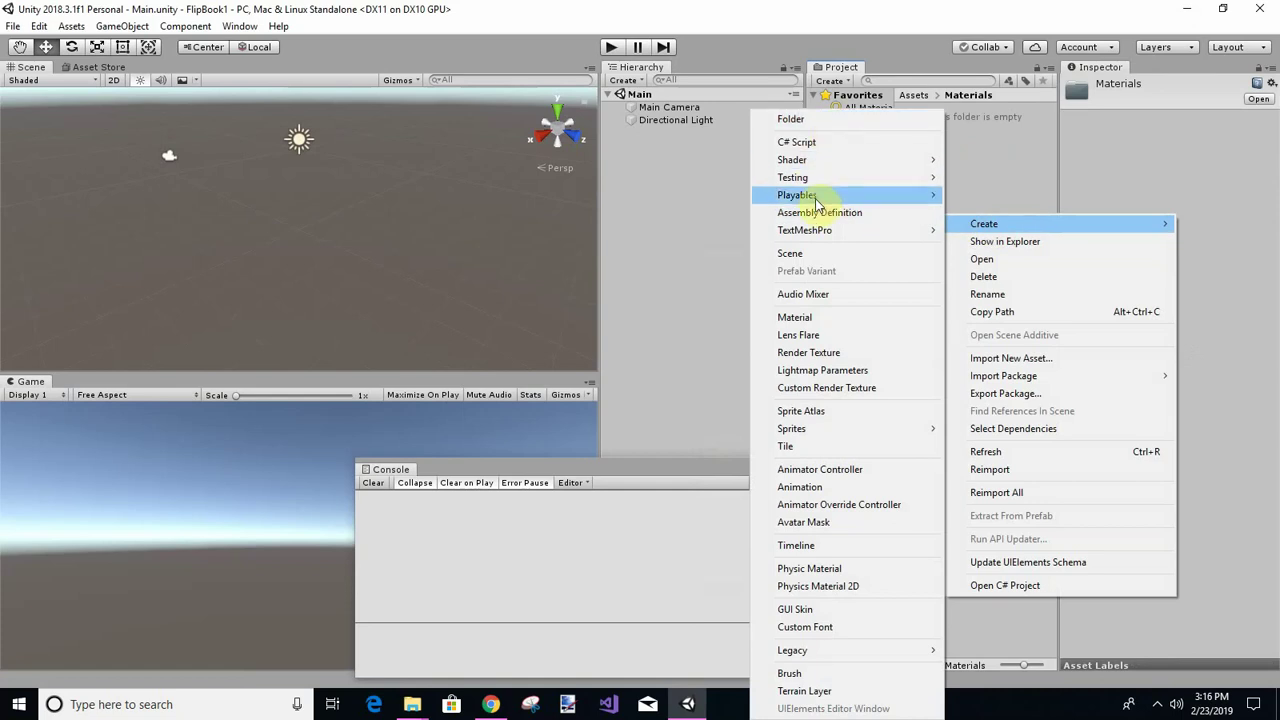
pyautogui.click(815, 317)
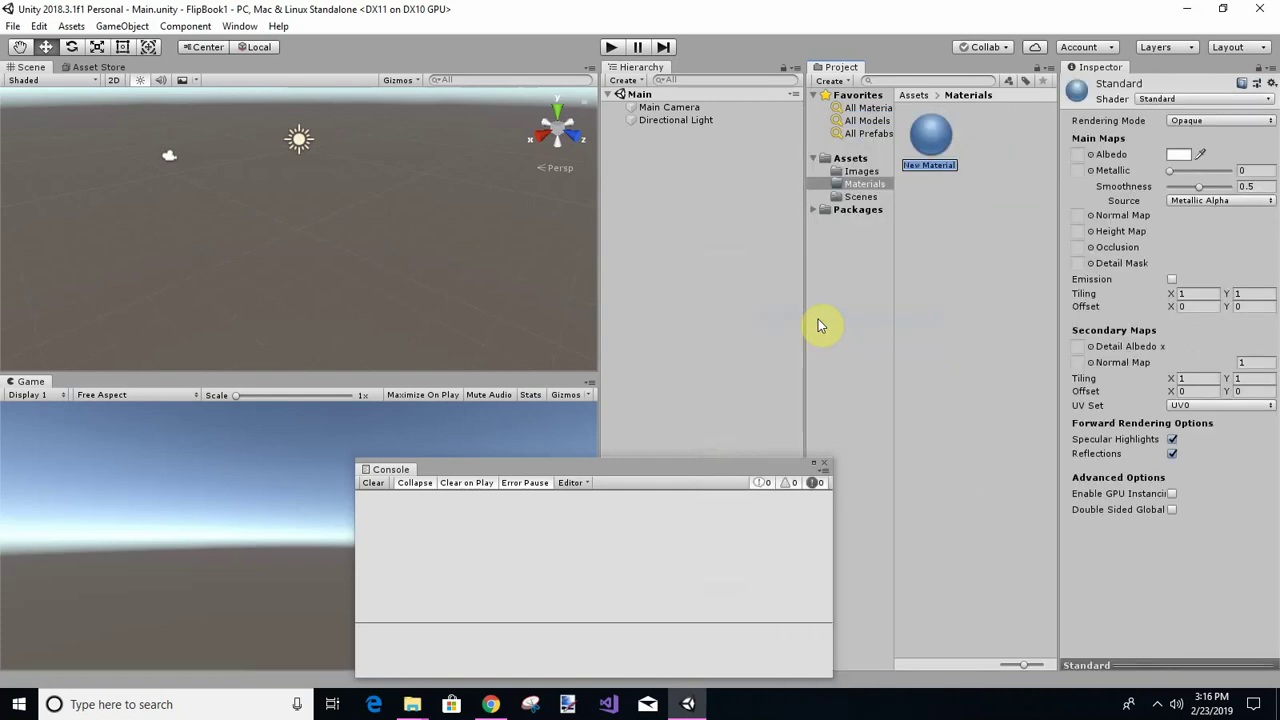
pyautogui.click(1262, 99)
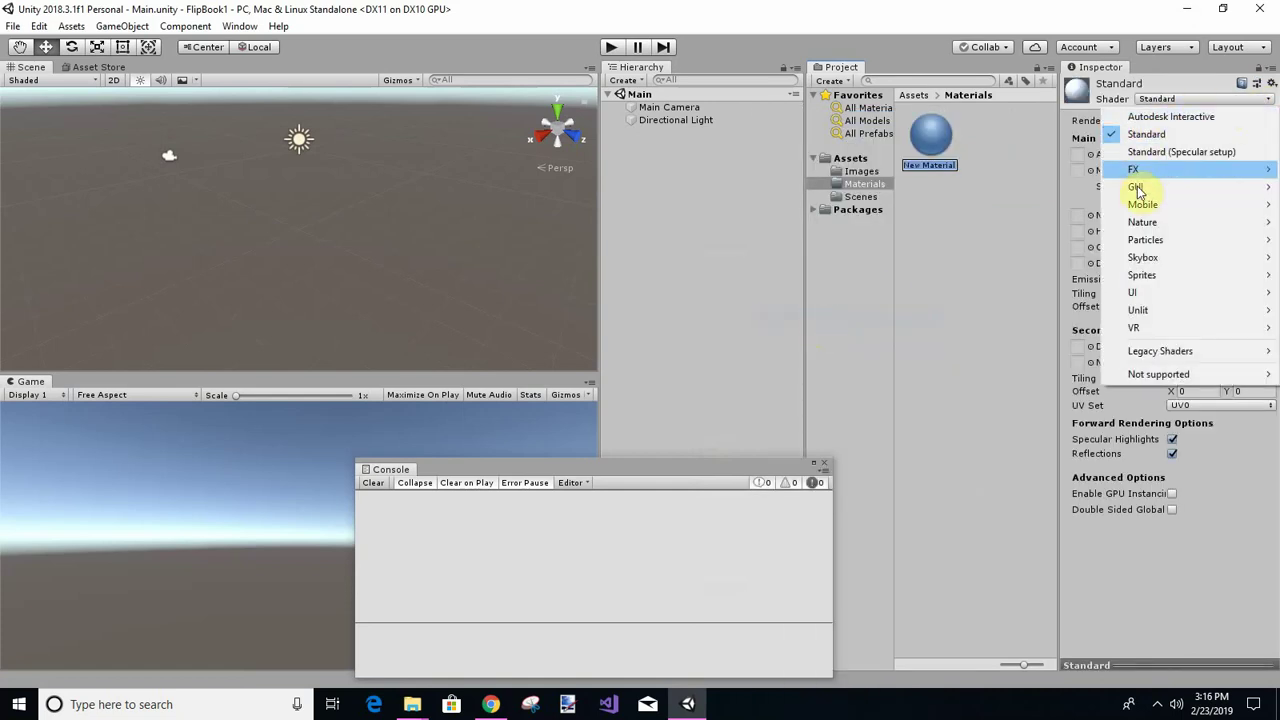
pyautogui.moveTo(1135, 310)
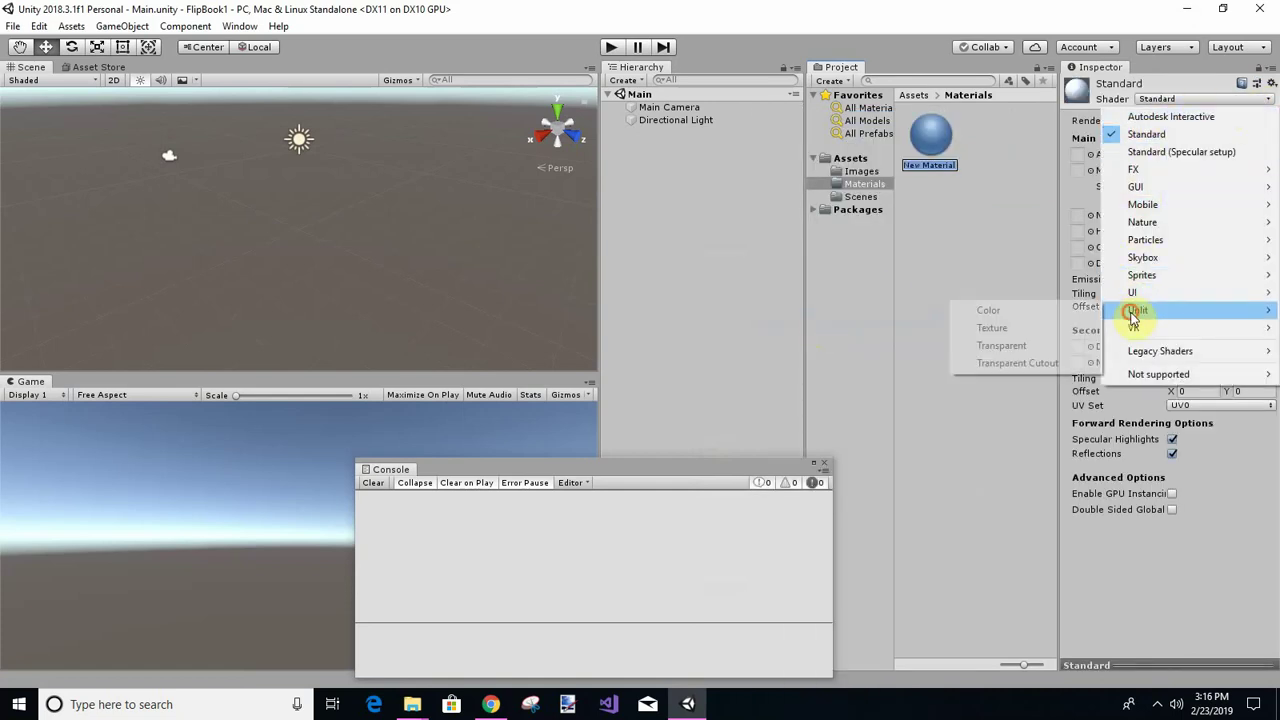
pyautogui.click(991, 330)
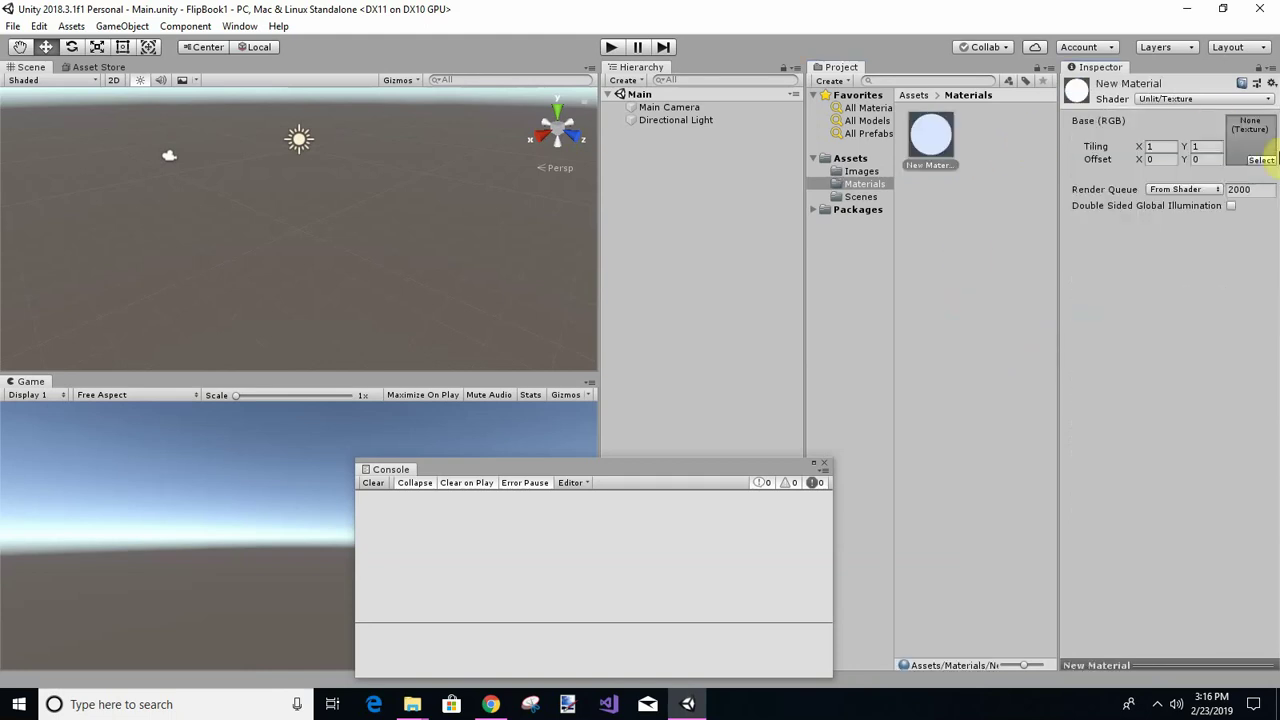
# Assign the mint-book-cover texture to the new material and rename the material MintBookCover.
pyautogui.click(1262, 161)
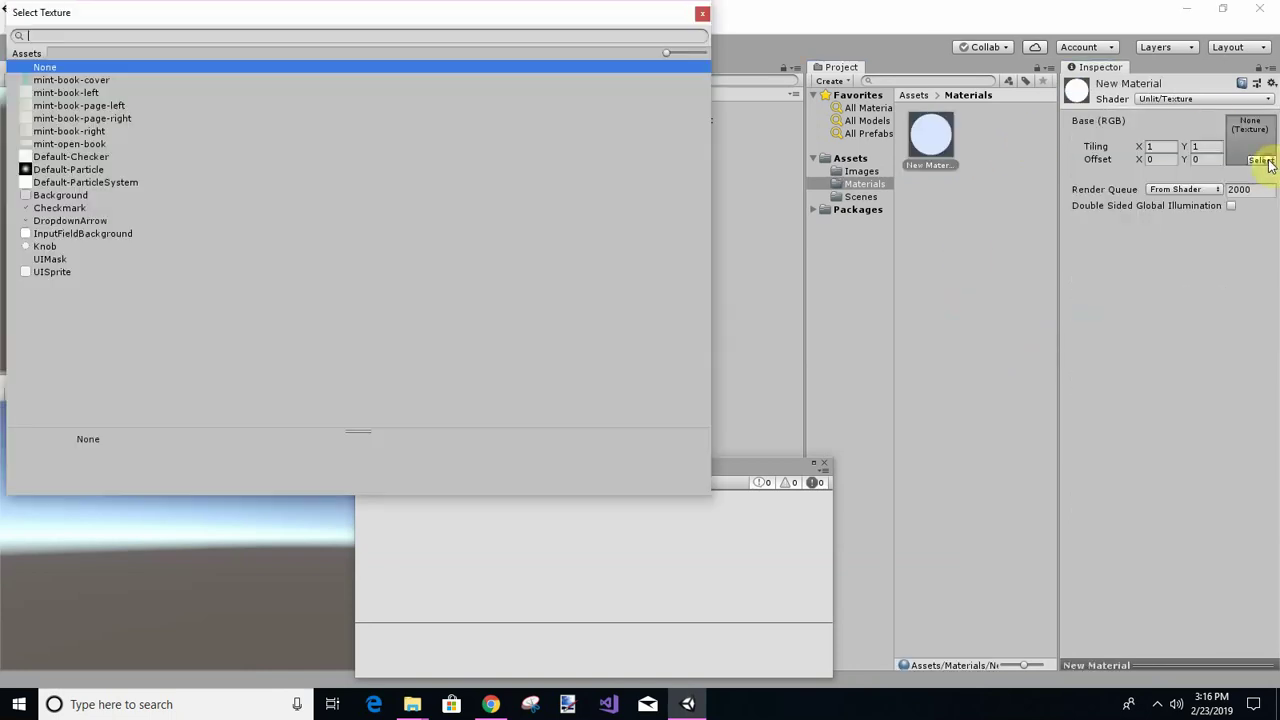
pyautogui.click(87, 82)
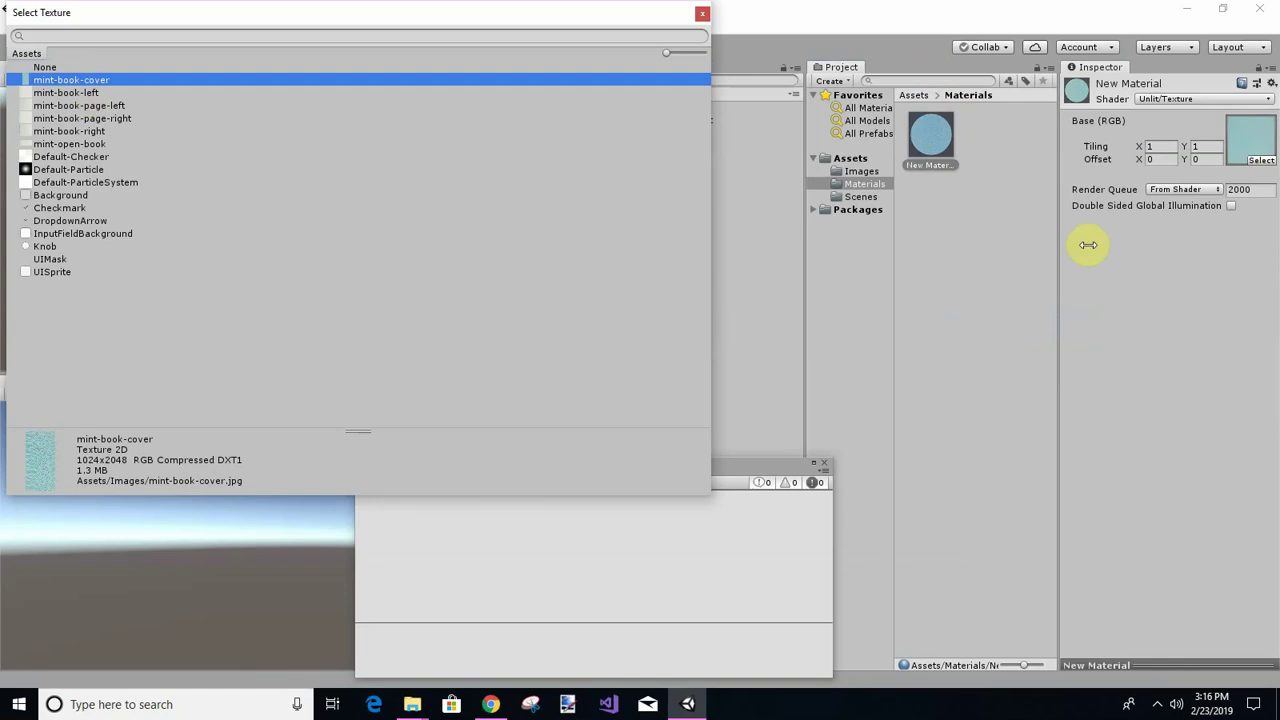
pyautogui.click(921, 168)
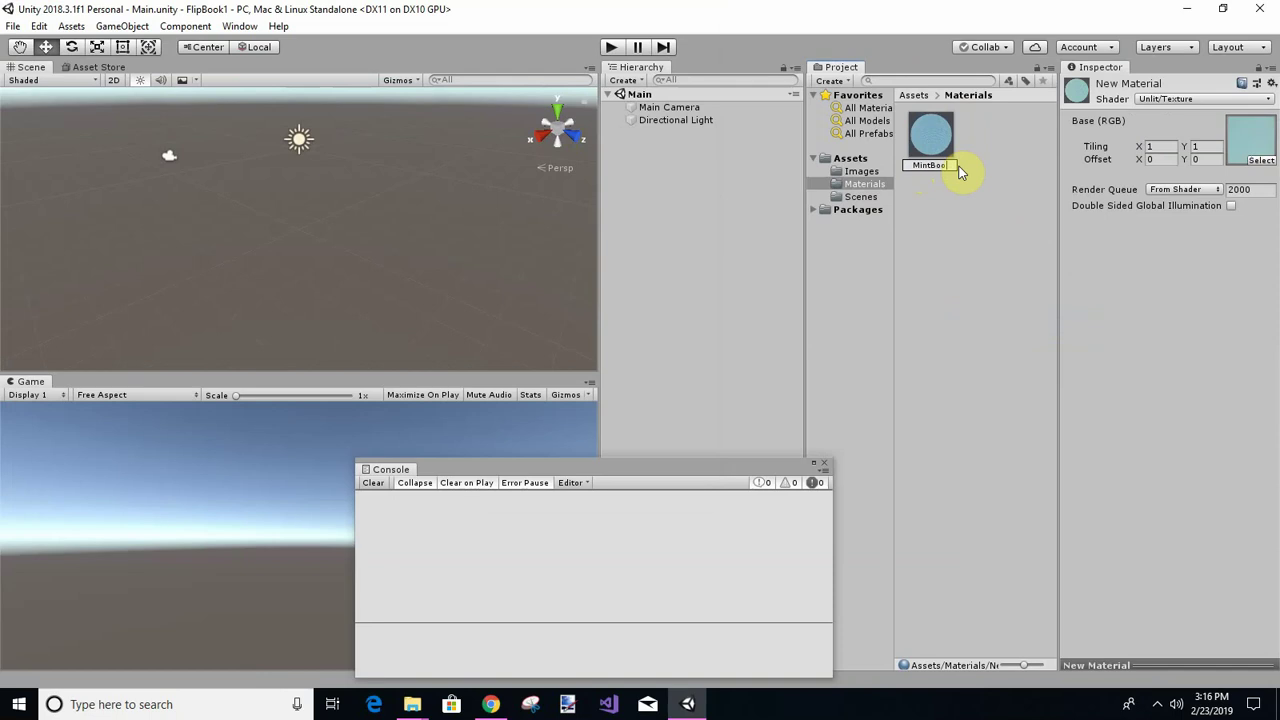
pyautogui.write('MintBookCover')
pyautogui.press('Return')
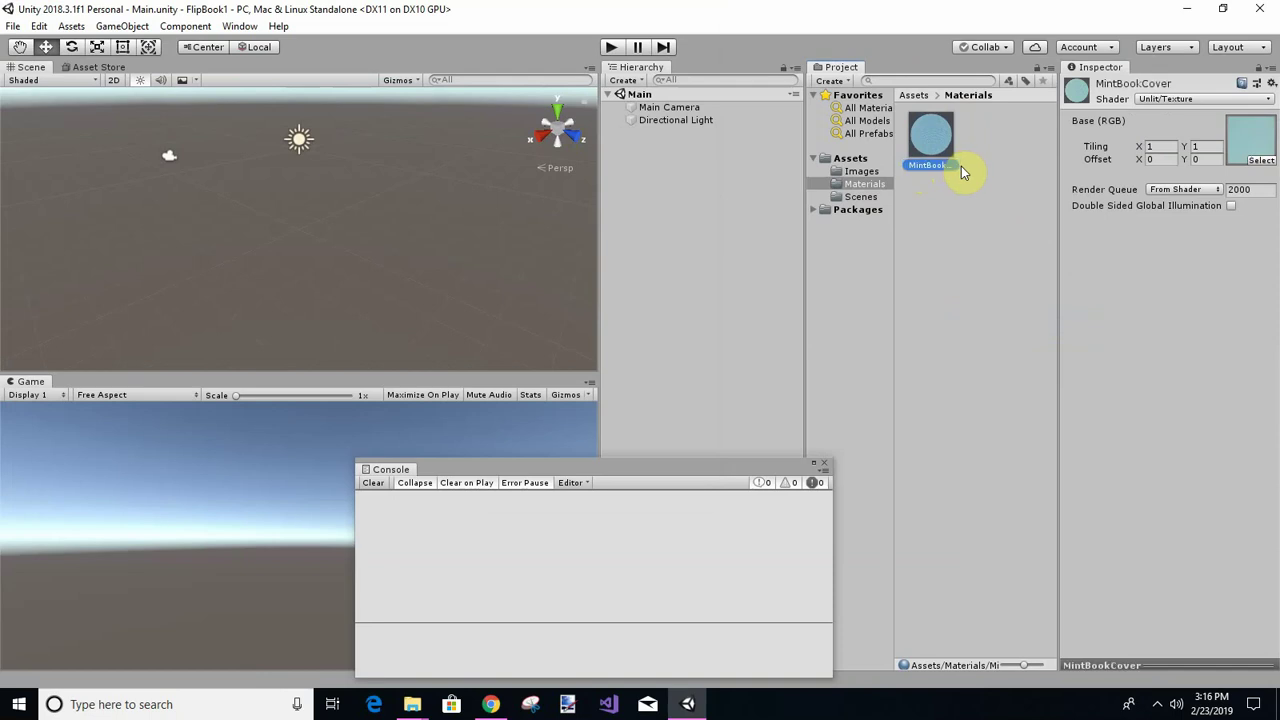
# Create a second material in the Materials folder with the Unlit/Texture shader.
pyautogui.rightClick(941, 196)
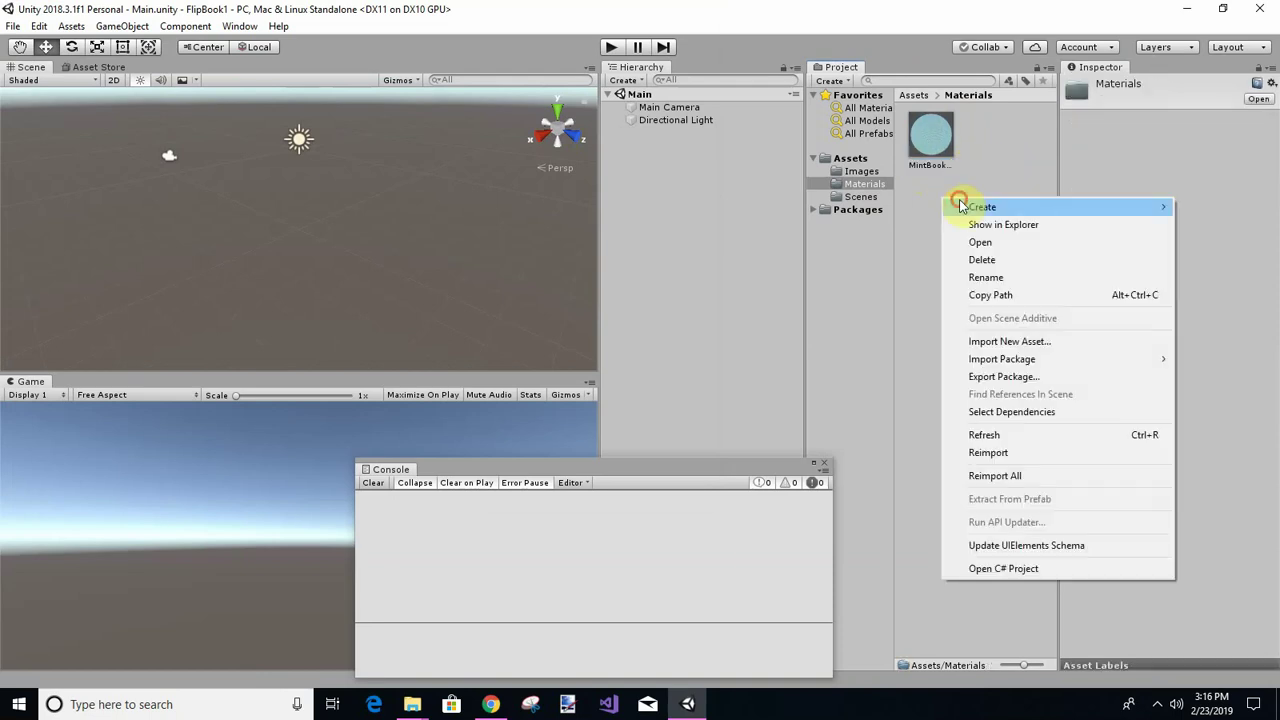
pyautogui.moveTo(957, 206)
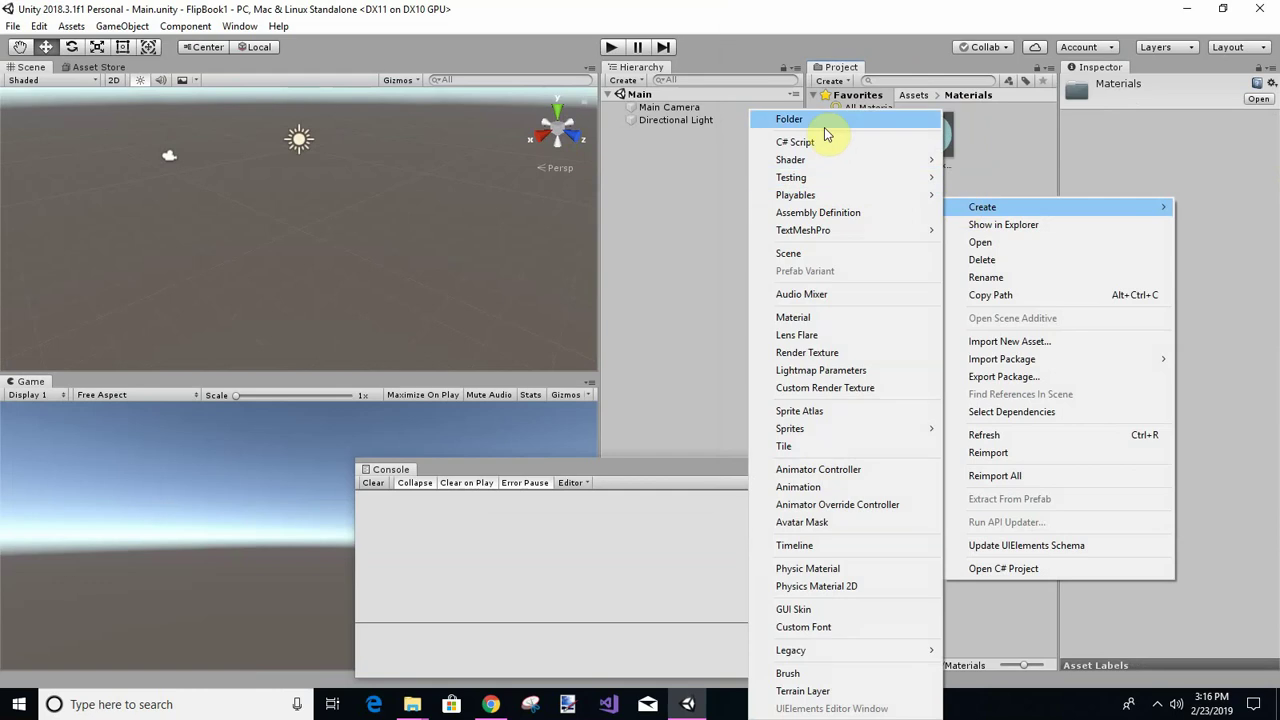
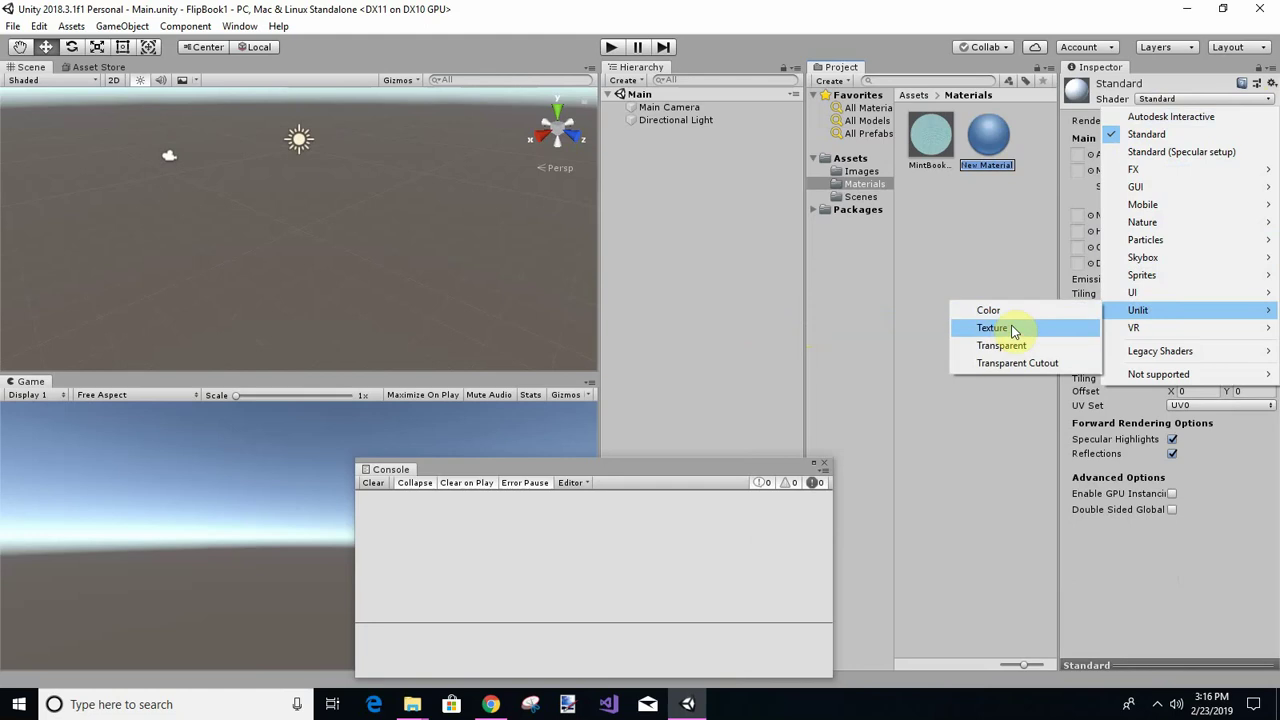
pyautogui.click(1008, 331)
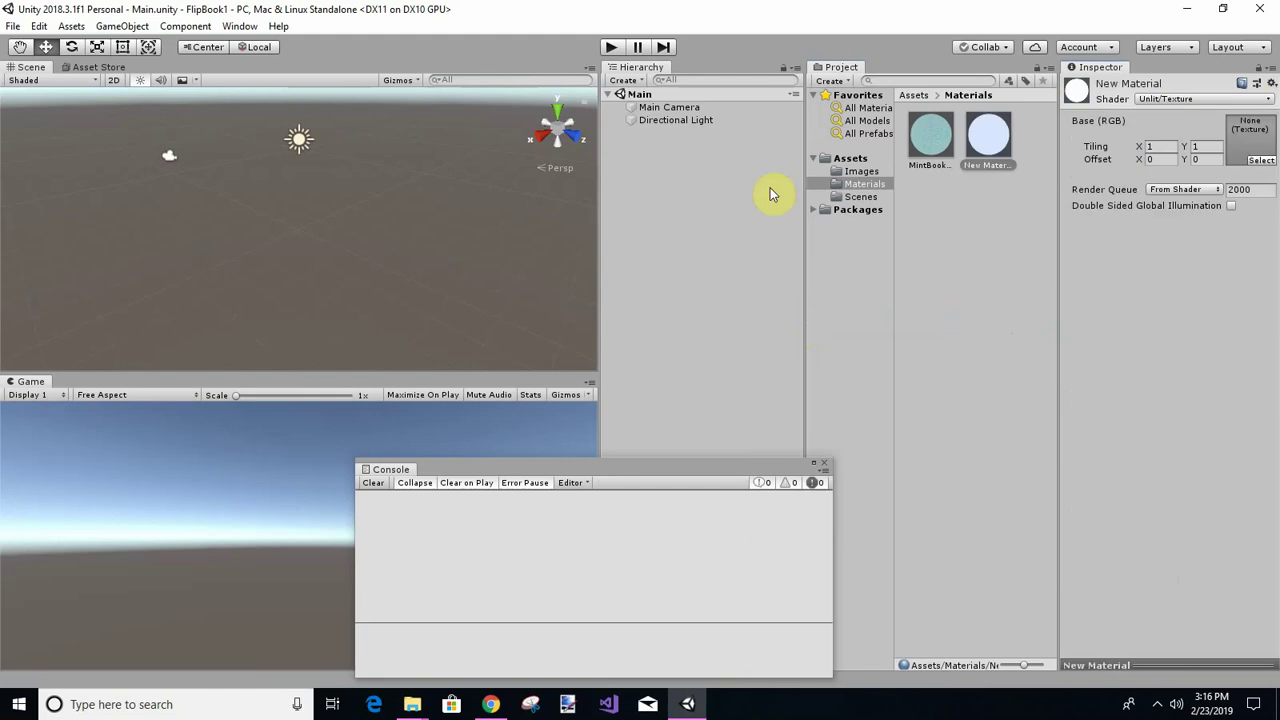
# Assign the mint-book-left texture to the second material and rename the material MintLeftBook.
pyautogui.click(1260, 159)
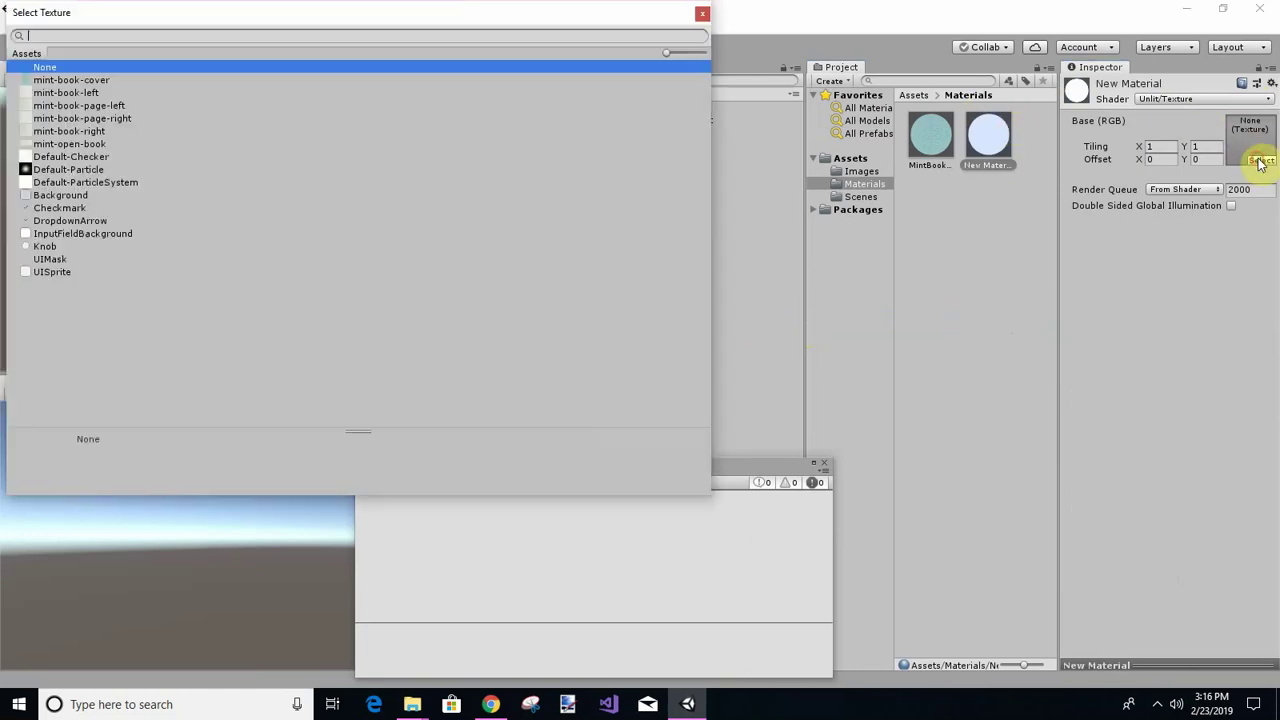
pyautogui.click(88, 92)
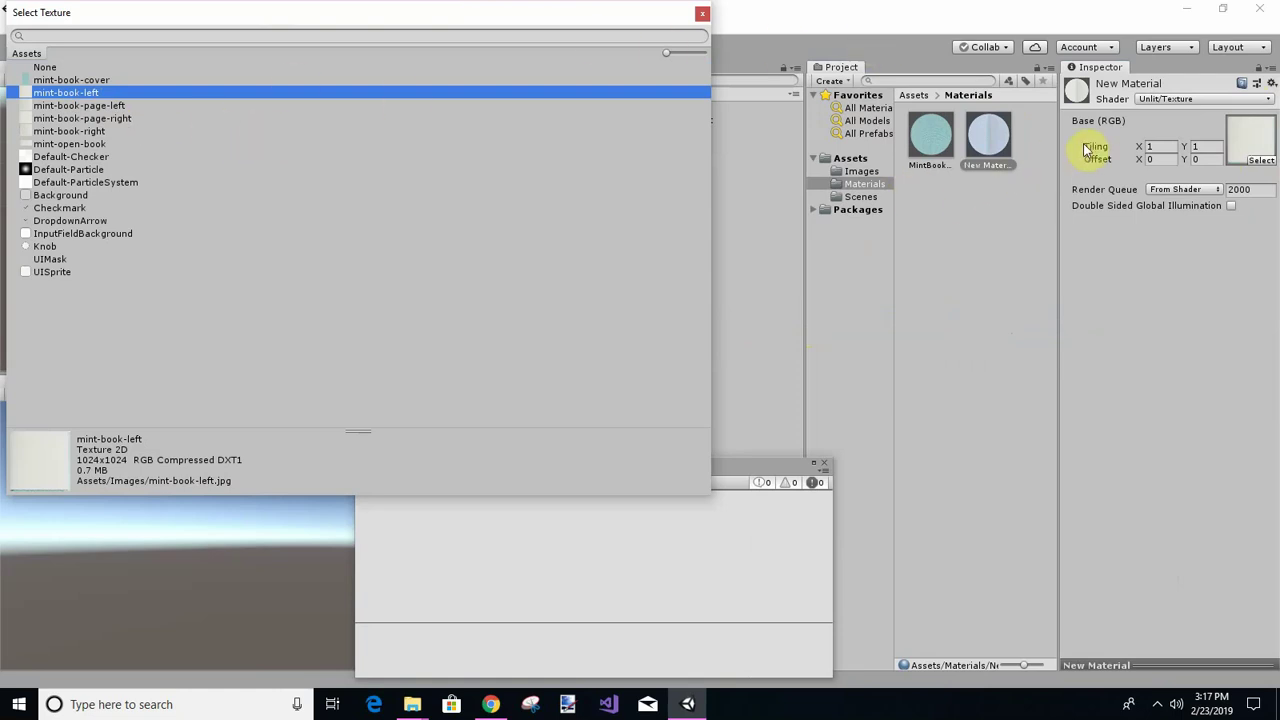
pyautogui.click(703, 18)
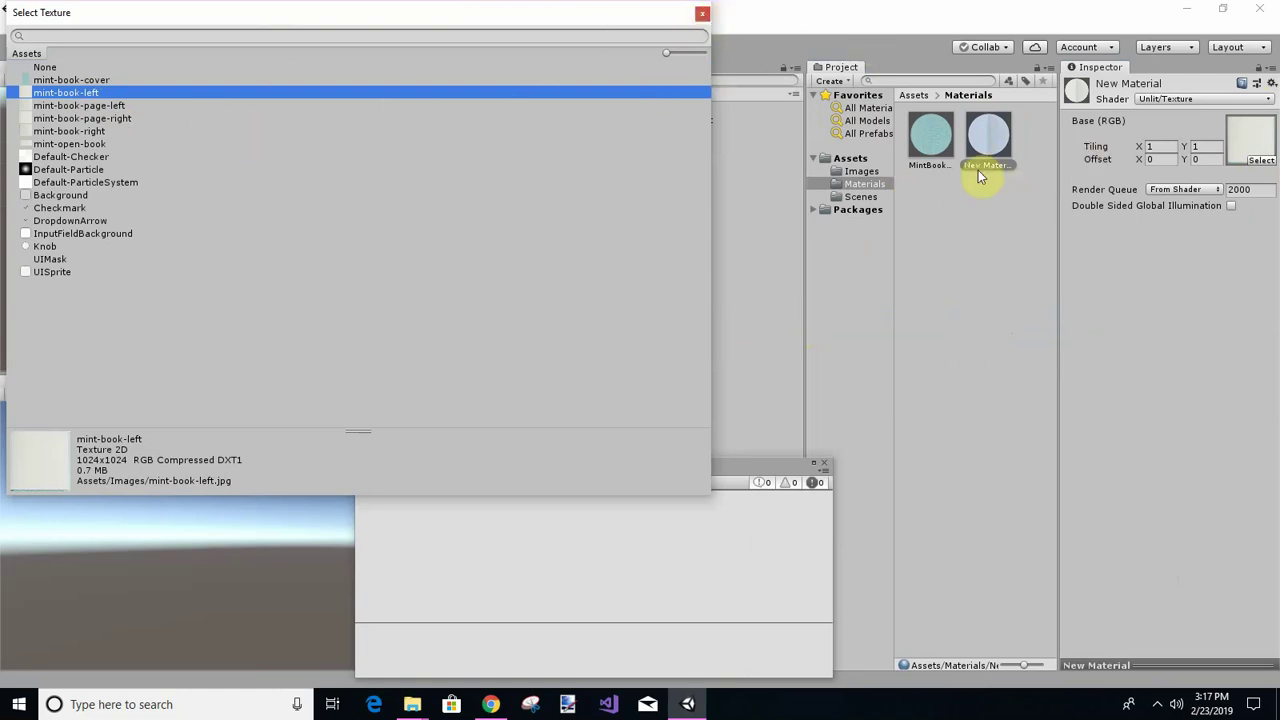
pyautogui.click(993, 166)
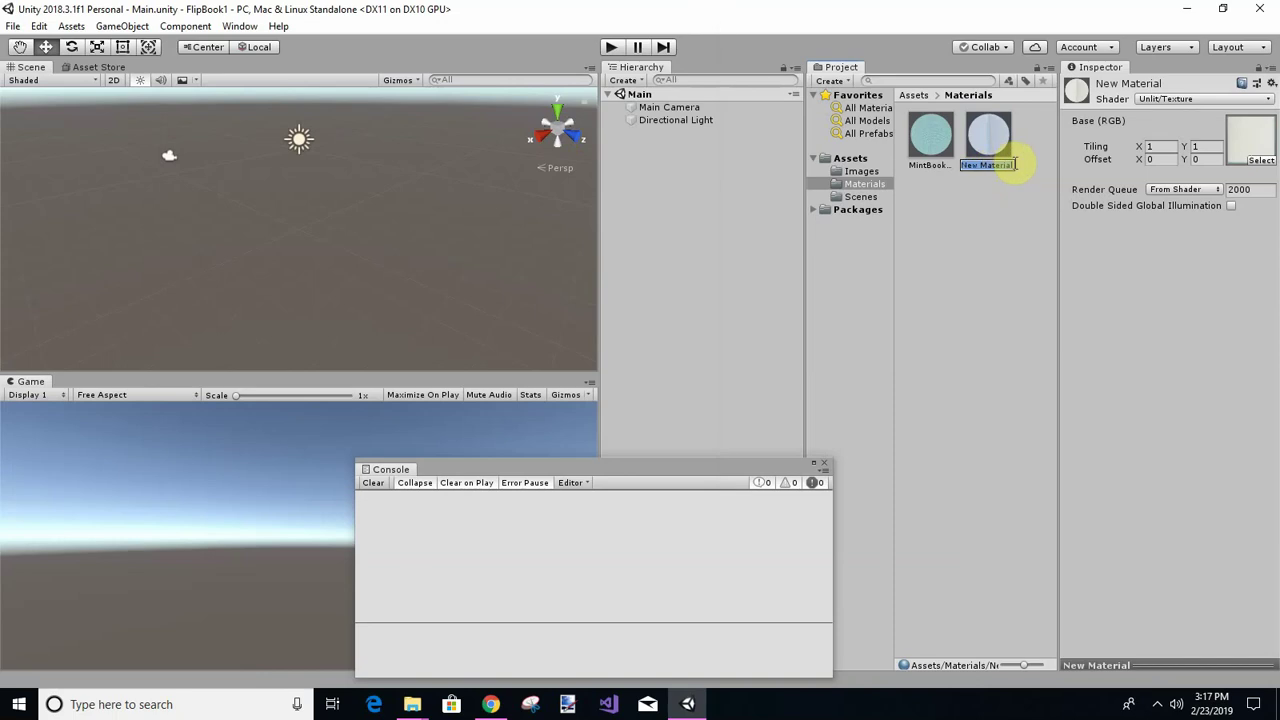
pyautogui.write('MintLeftBook')
pyautogui.press('Return')
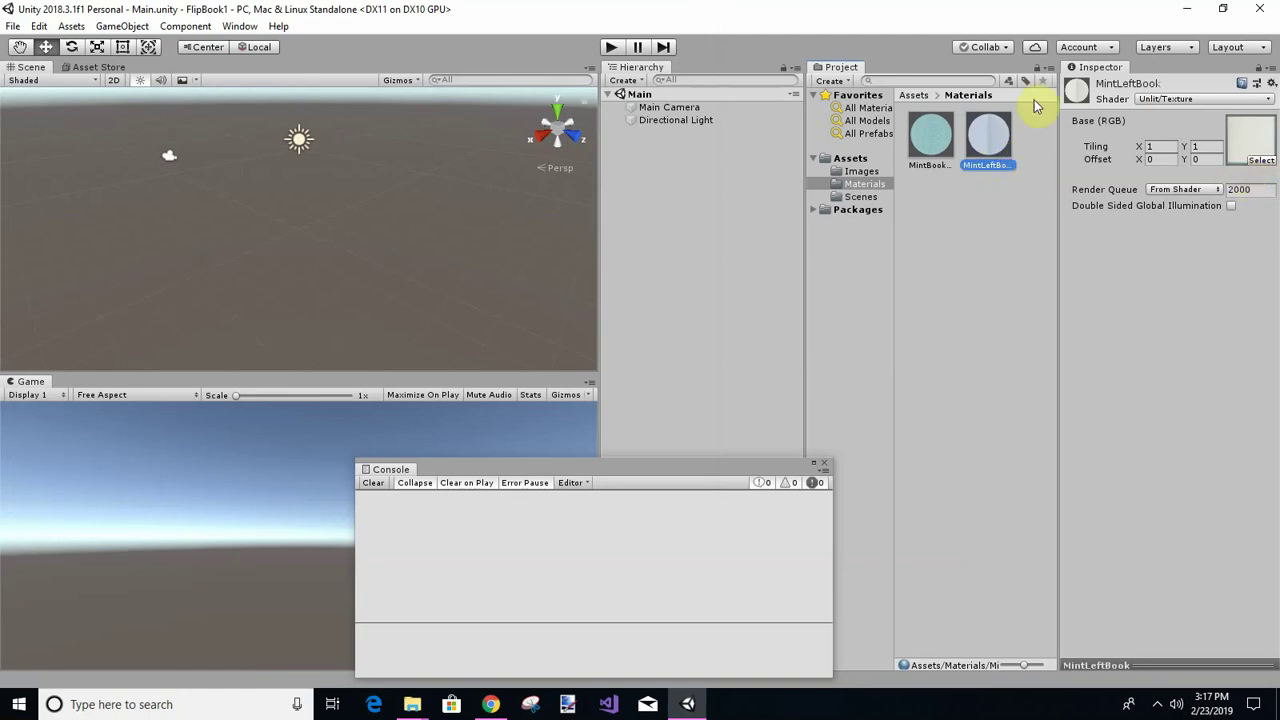
# Create a third material in the Materials folder and give it the Unlit/Texture shader.
pyautogui.rightClick(939, 173)
pyautogui.moveTo(1043, 183)
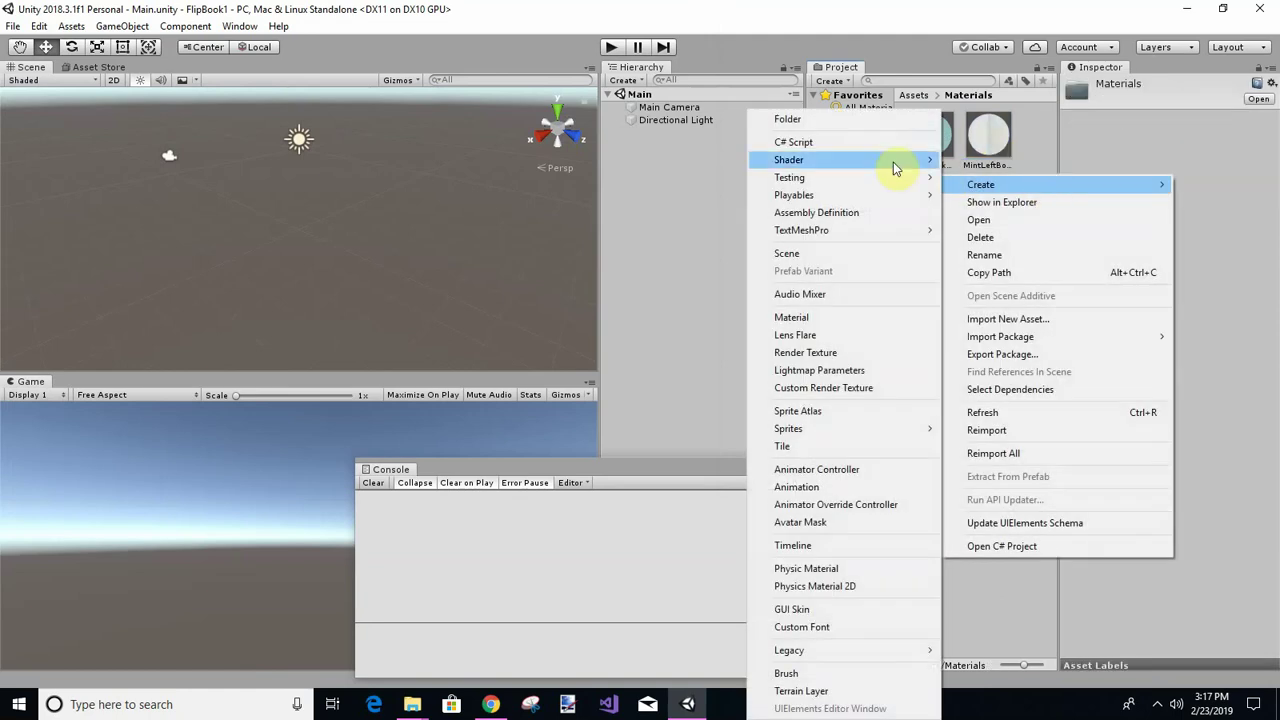
pyautogui.click(817, 320)
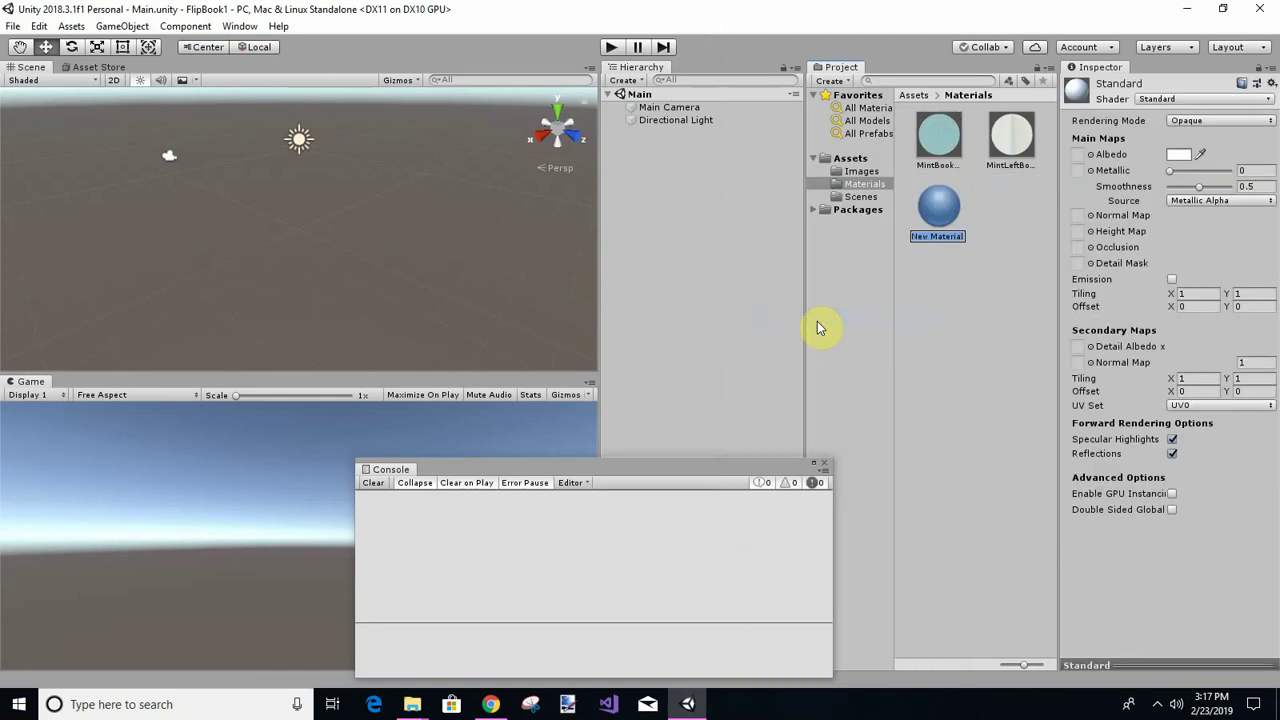
pyautogui.click(1253, 99)
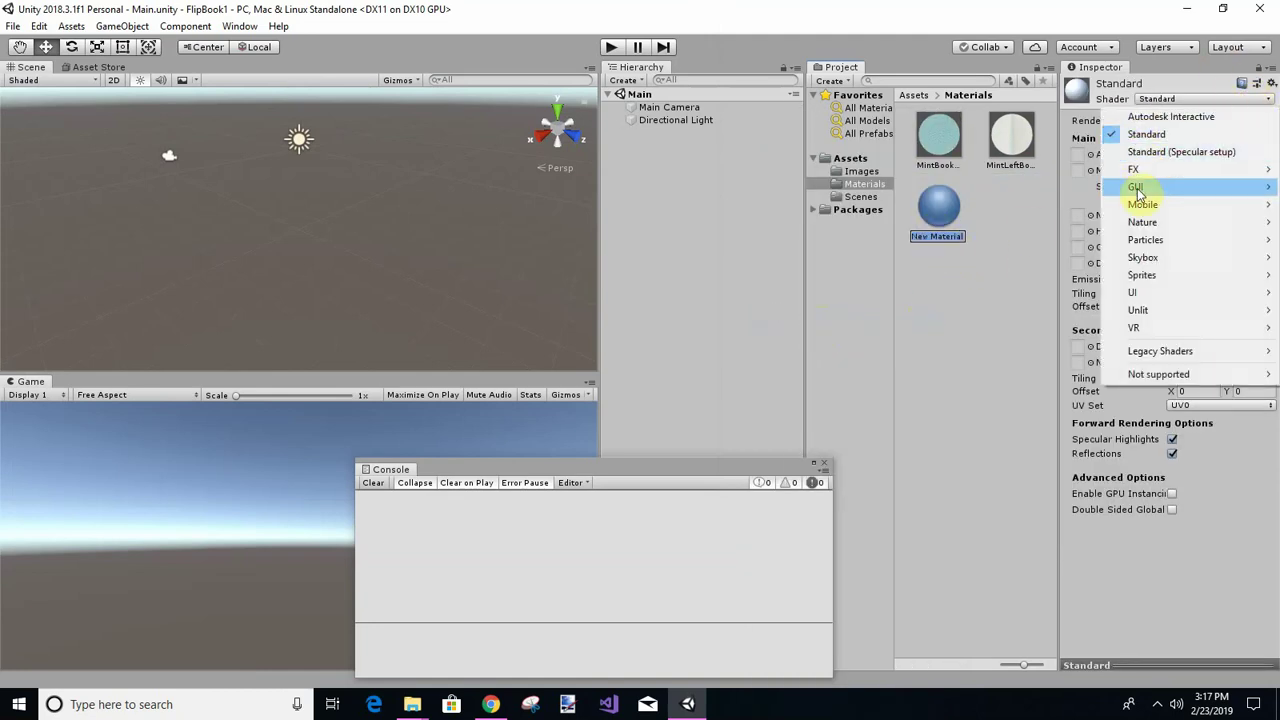
pyautogui.moveTo(1172, 310)
pyautogui.click(1030, 327)
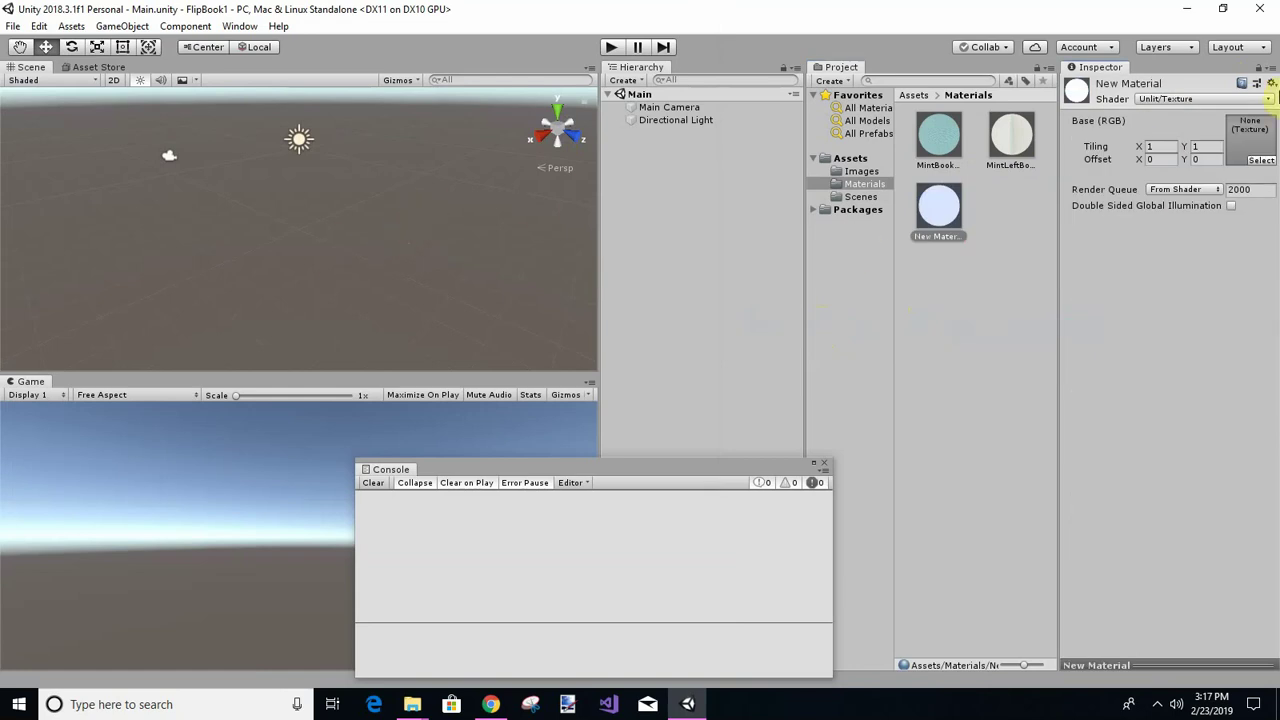
# Assign the mint-book-page-left texture to the third material and rename the material LeftPage.
pyautogui.click(1262, 161)
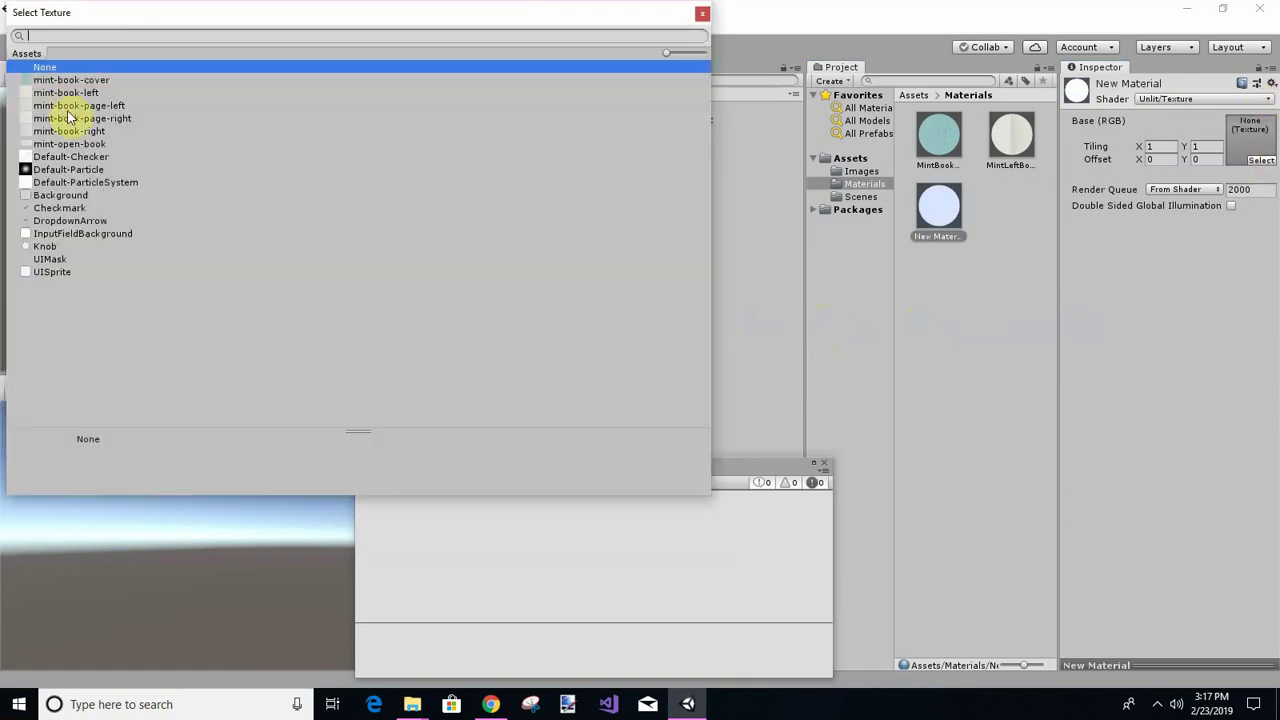
pyautogui.click(69, 106)
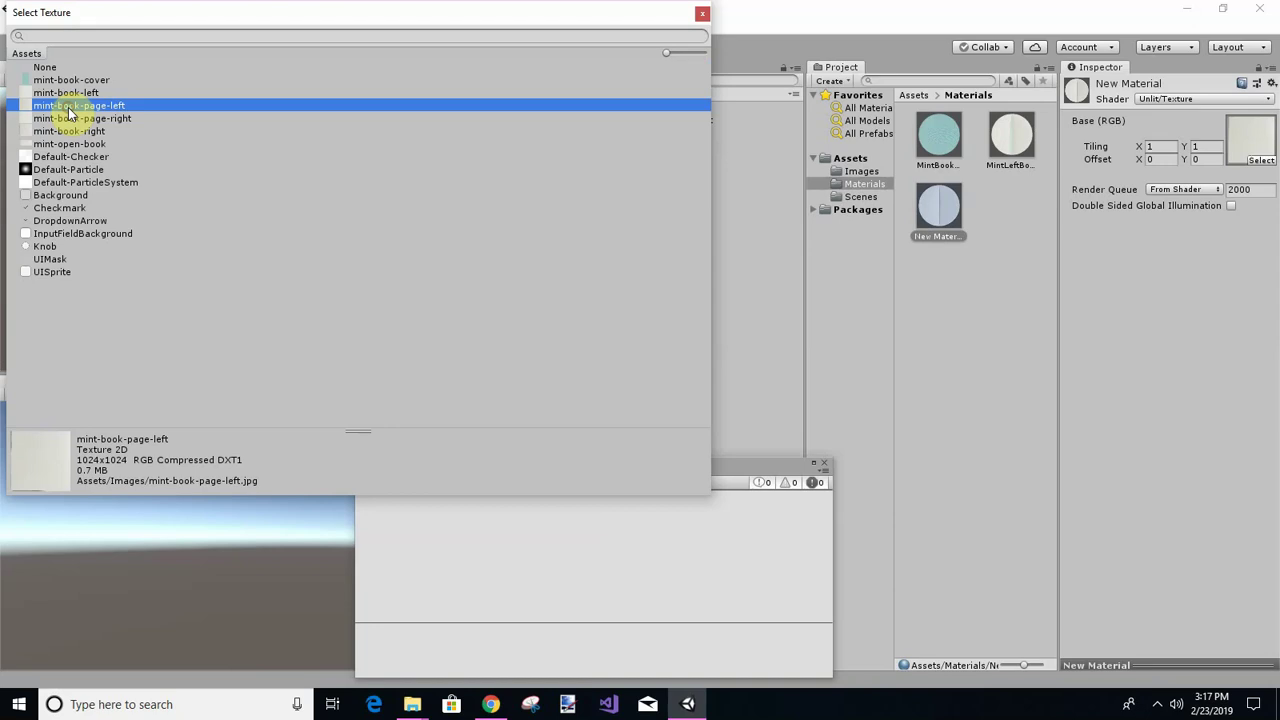
pyautogui.click(945, 236)
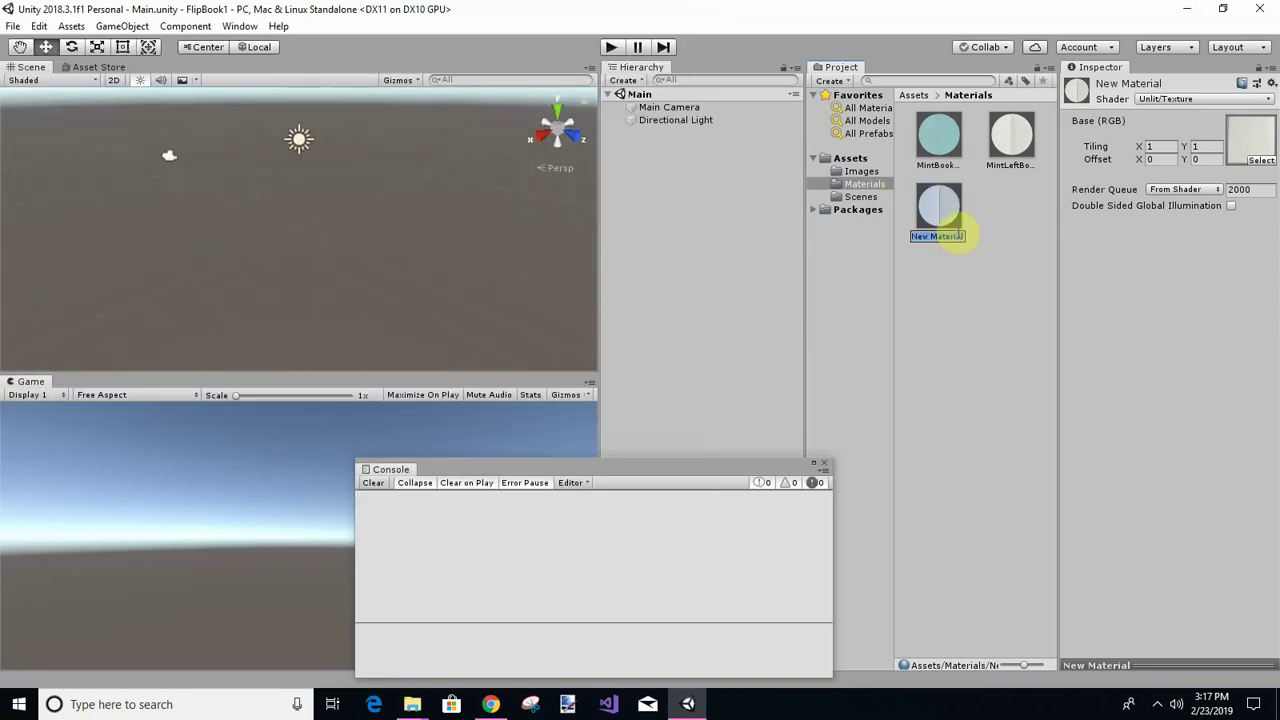
pyautogui.write('LeftPage')
pyautogui.press('Return')
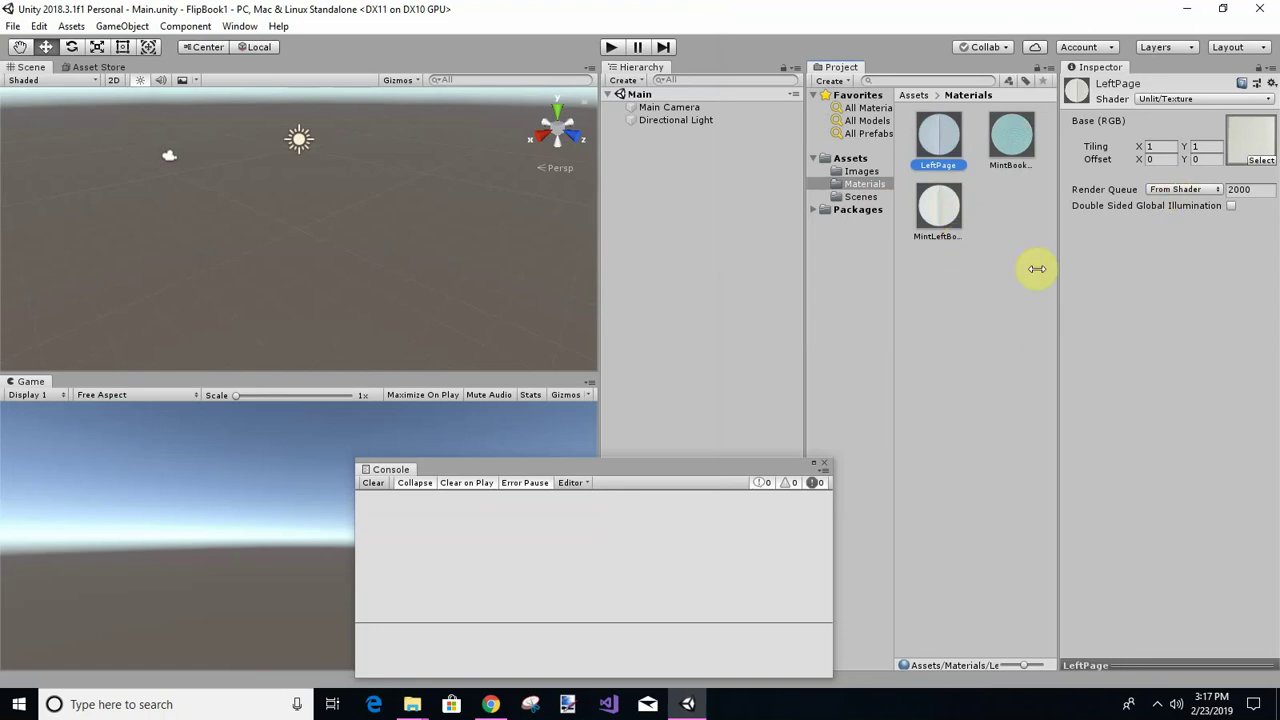
# Create a fourth material in the Materials folder and set its shader to Unlit/Texture.
pyautogui.rightClick(955, 256)
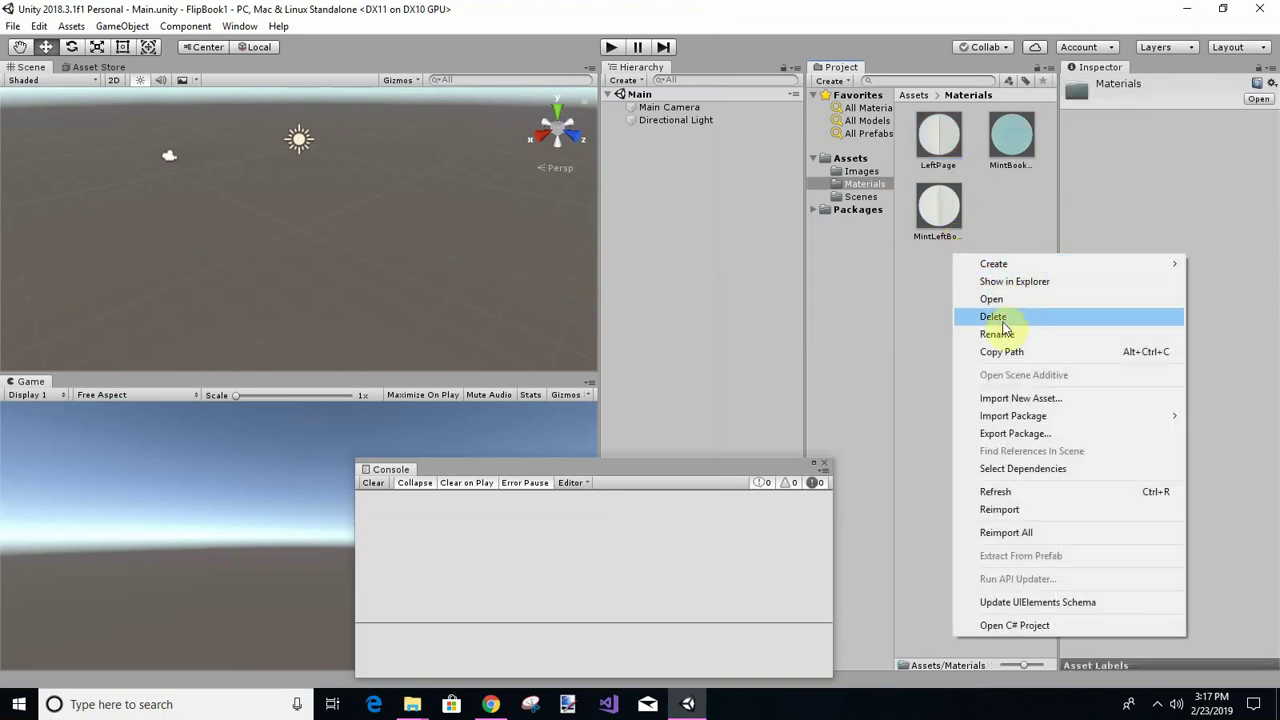
pyautogui.moveTo(1000, 266)
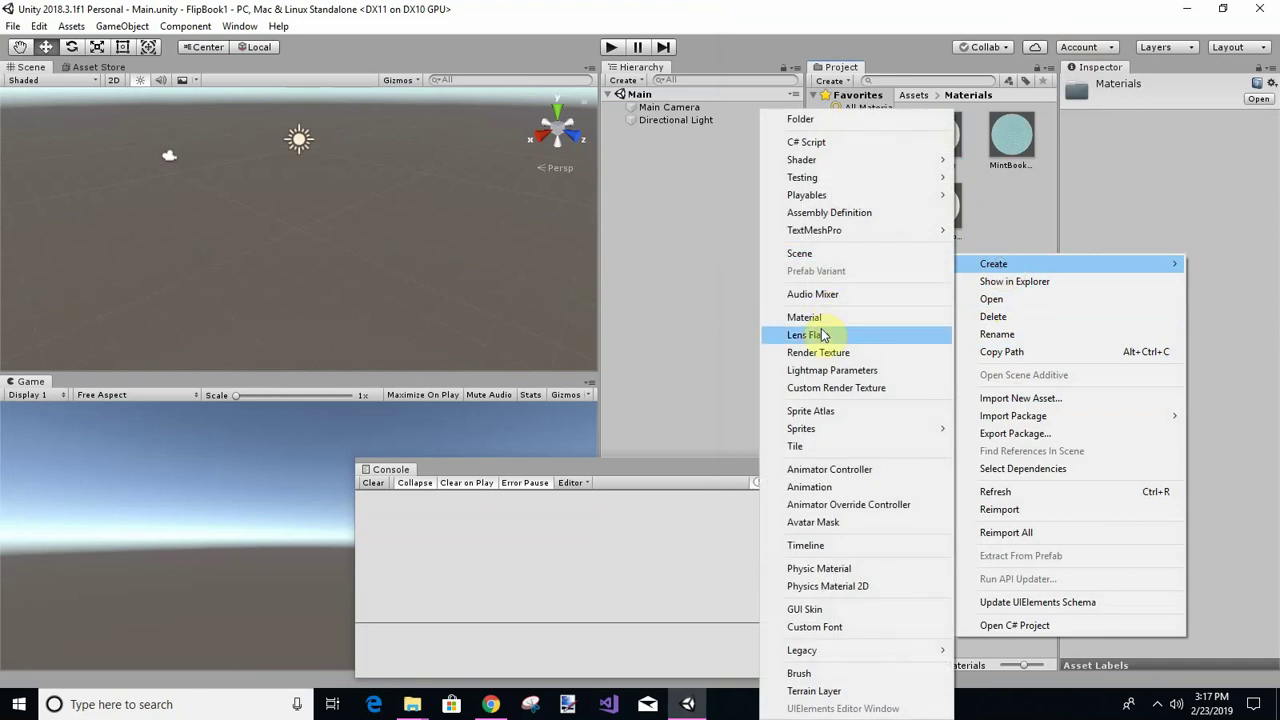
pyautogui.click(815, 317)
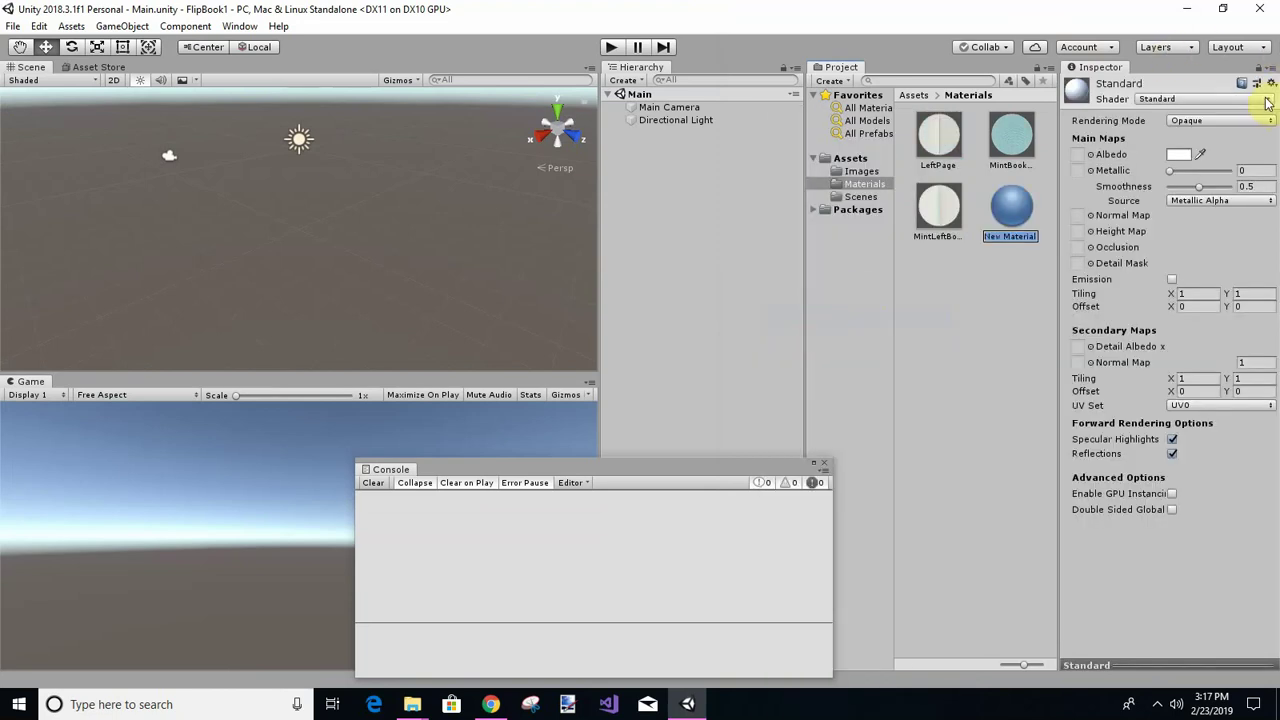
pyautogui.click(1264, 99)
pyautogui.moveTo(1140, 310)
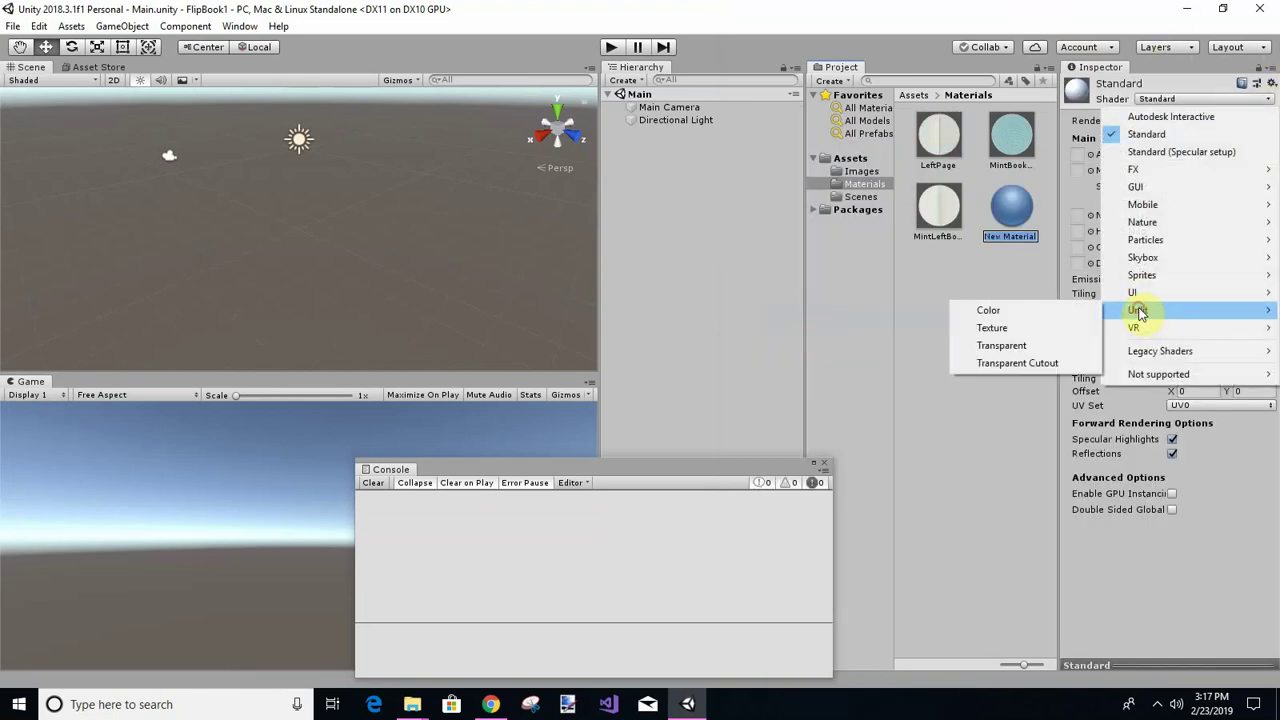
pyautogui.click(1030, 330)
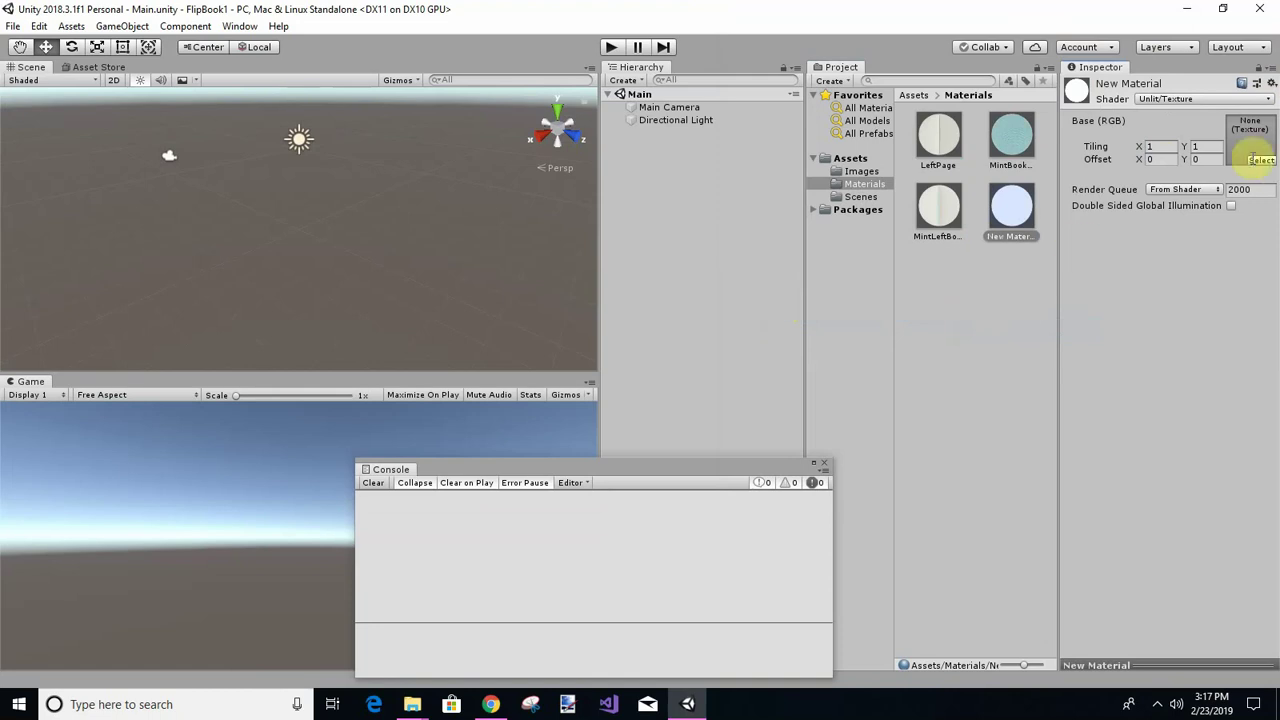
# Assign the mint-book-page-right texture to the fourth material and rename the material RightPage.
pyautogui.click(1261, 160)
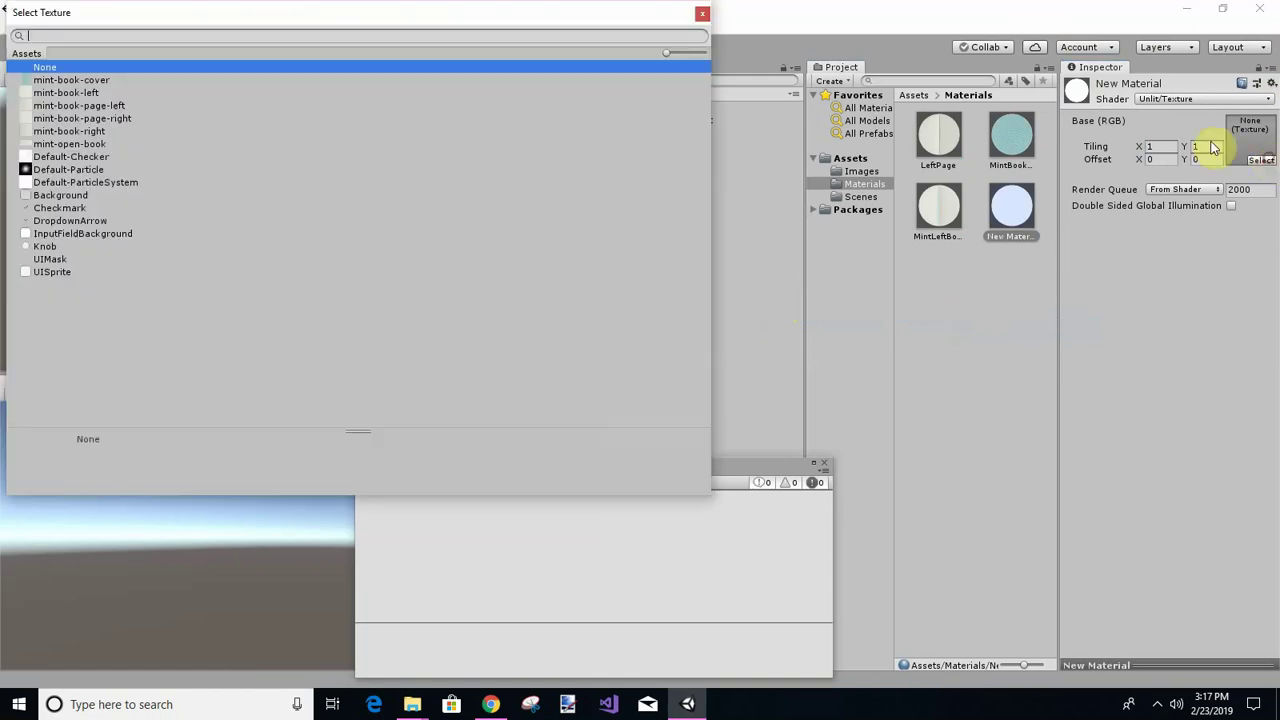
pyautogui.click(110, 119)
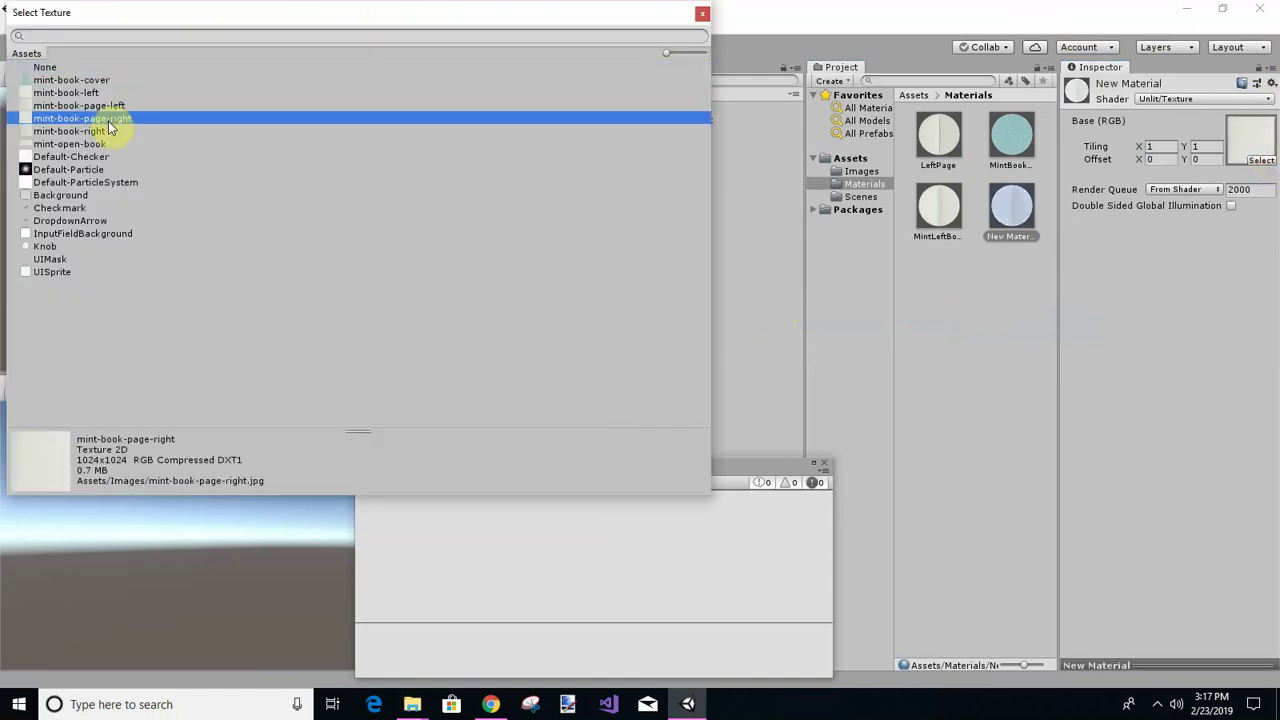
pyautogui.click(1015, 236)
pyautogui.click(1014, 236)
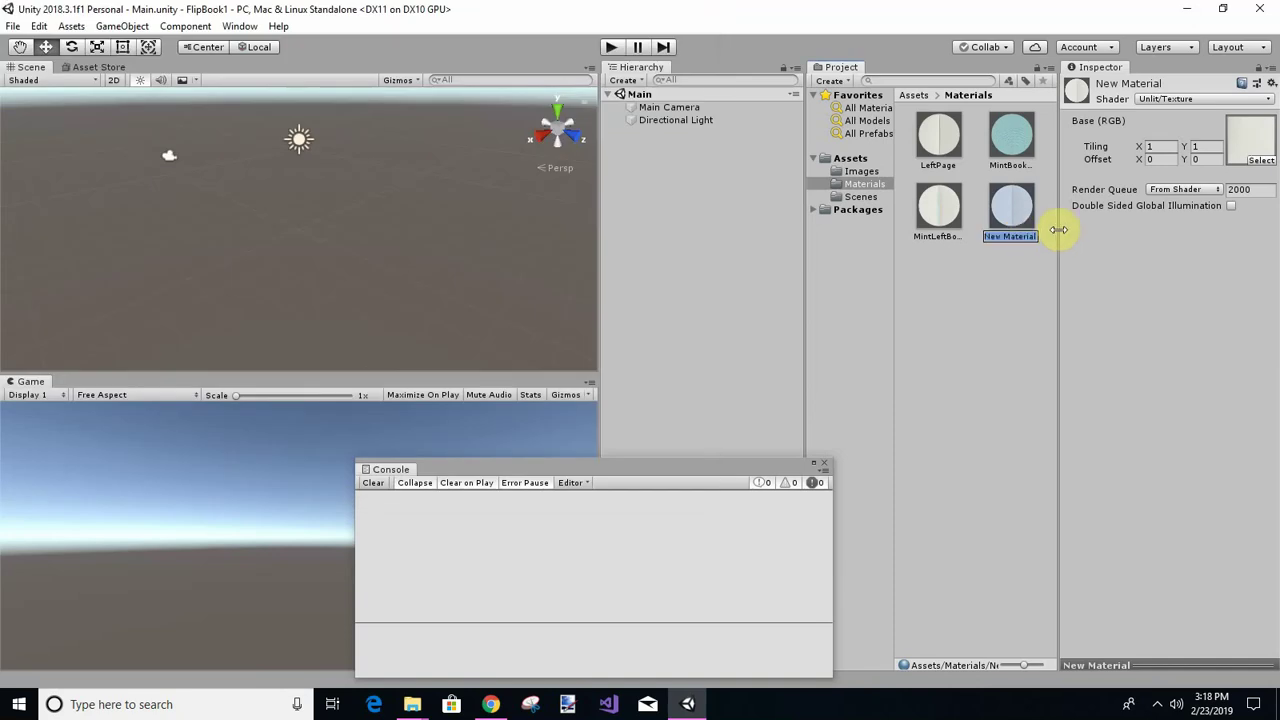
pyautogui.write('RightPage')
pyautogui.press('Return')
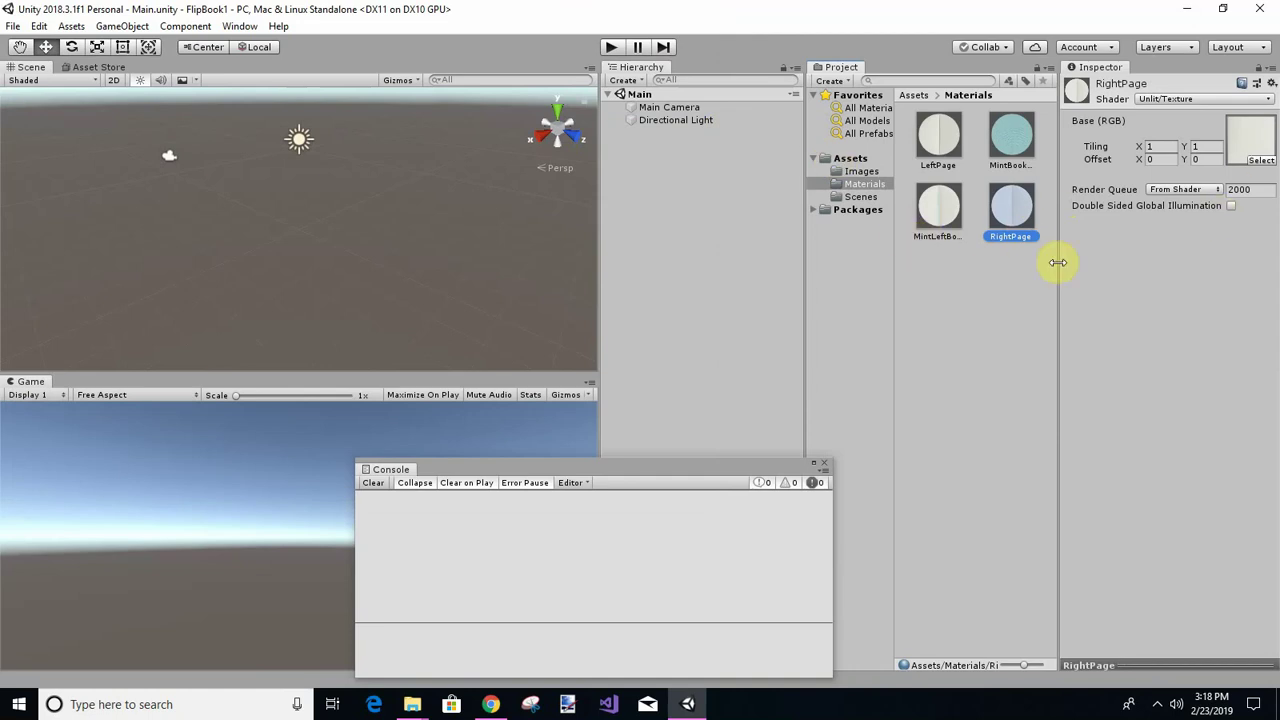
# Create a fifth material in the Materials folder with the Unlit/Texture shader.
pyautogui.rightClick(938, 275)
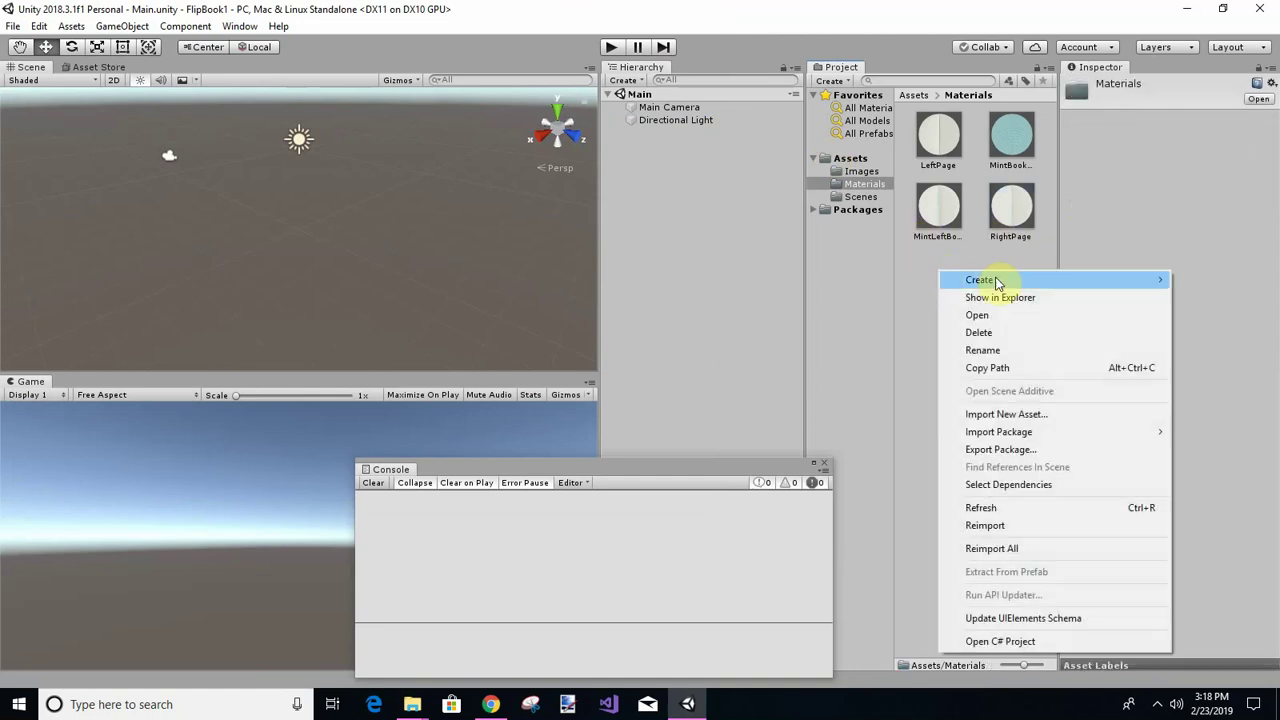
pyautogui.moveTo(943, 279)
pyautogui.click(890, 317)
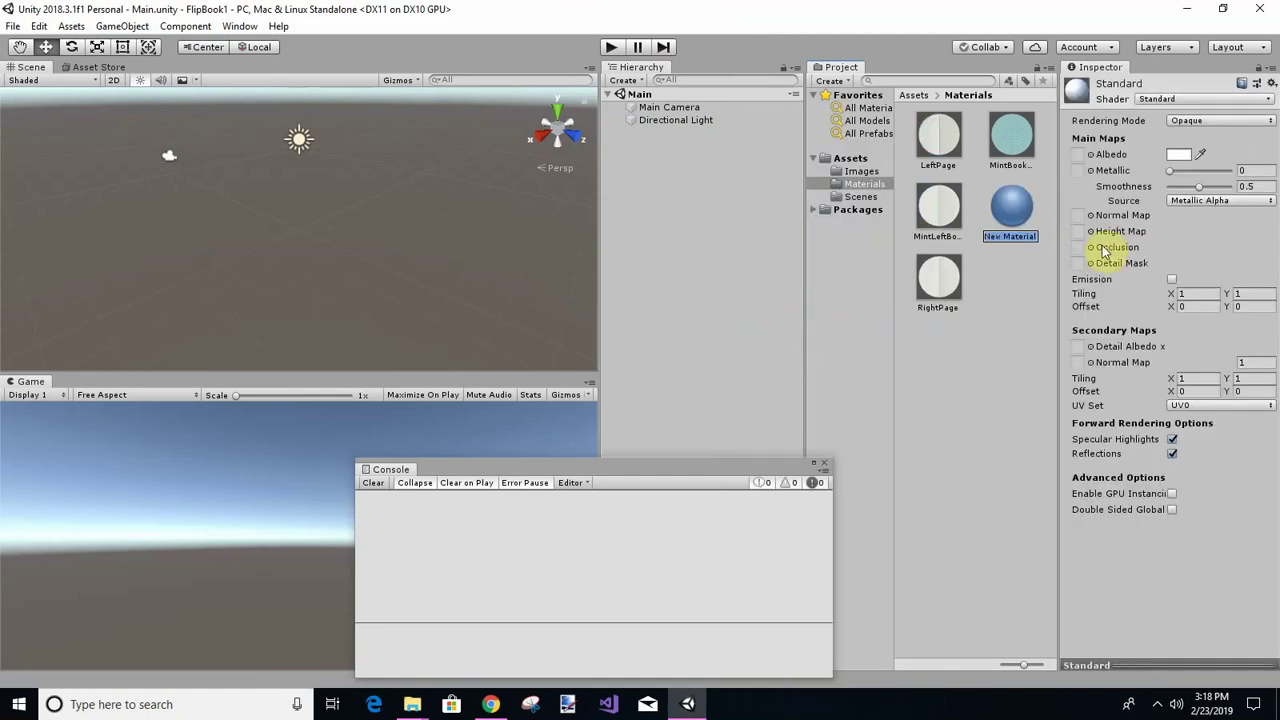
pyautogui.click(1270, 100)
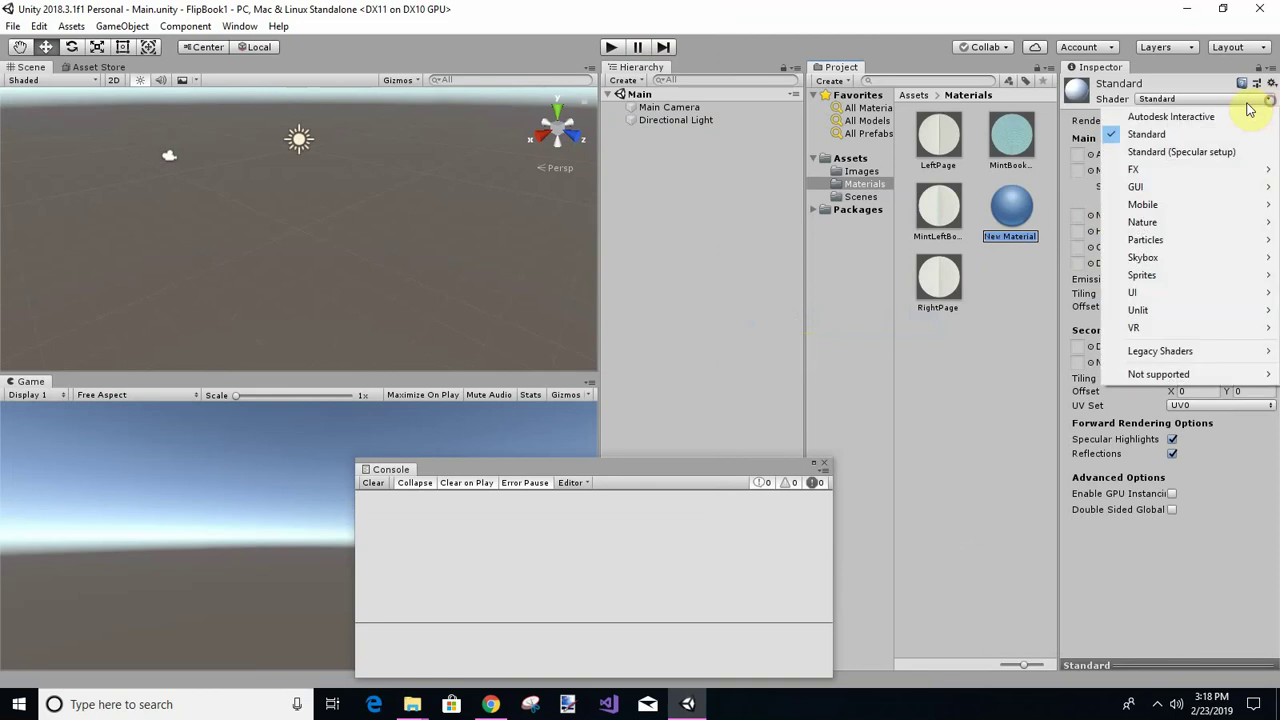
pyautogui.moveTo(1165, 172)
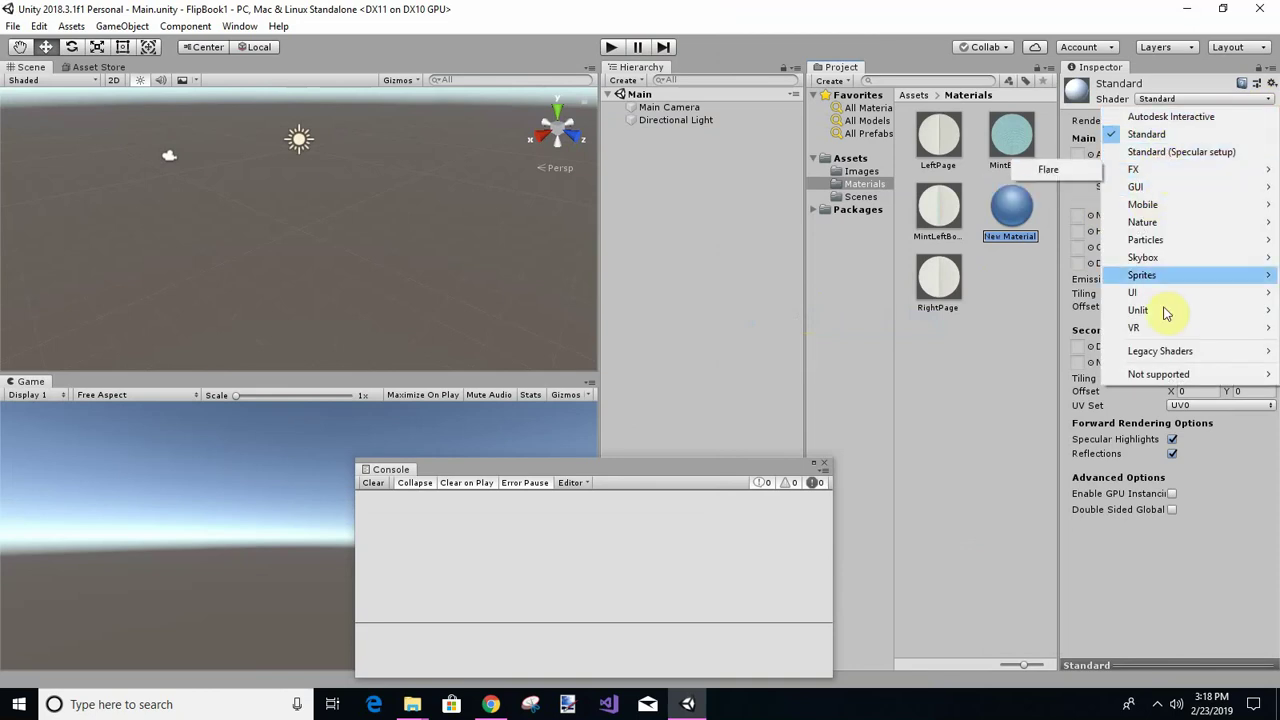
pyautogui.moveTo(1160, 310)
pyautogui.click(1002, 331)
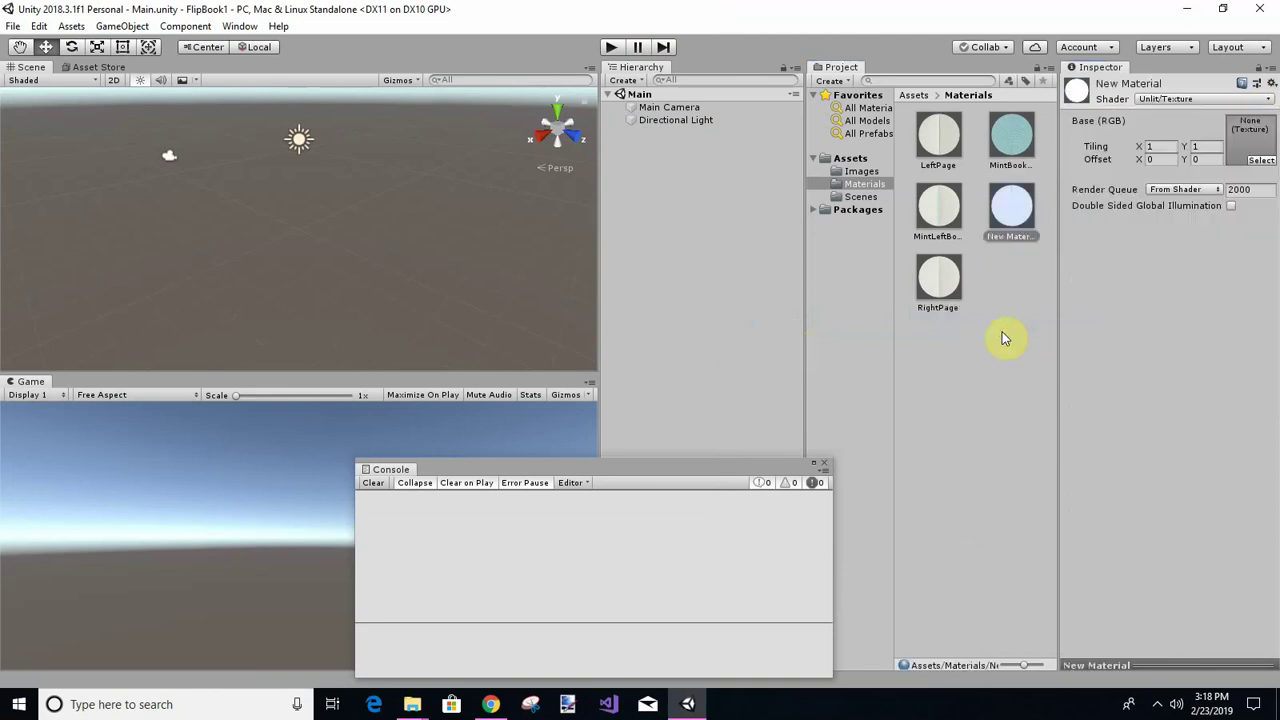
# Assign the mint-book-right texture to the fifth material and rename the material MintRightBook.
pyautogui.click(1259, 162)
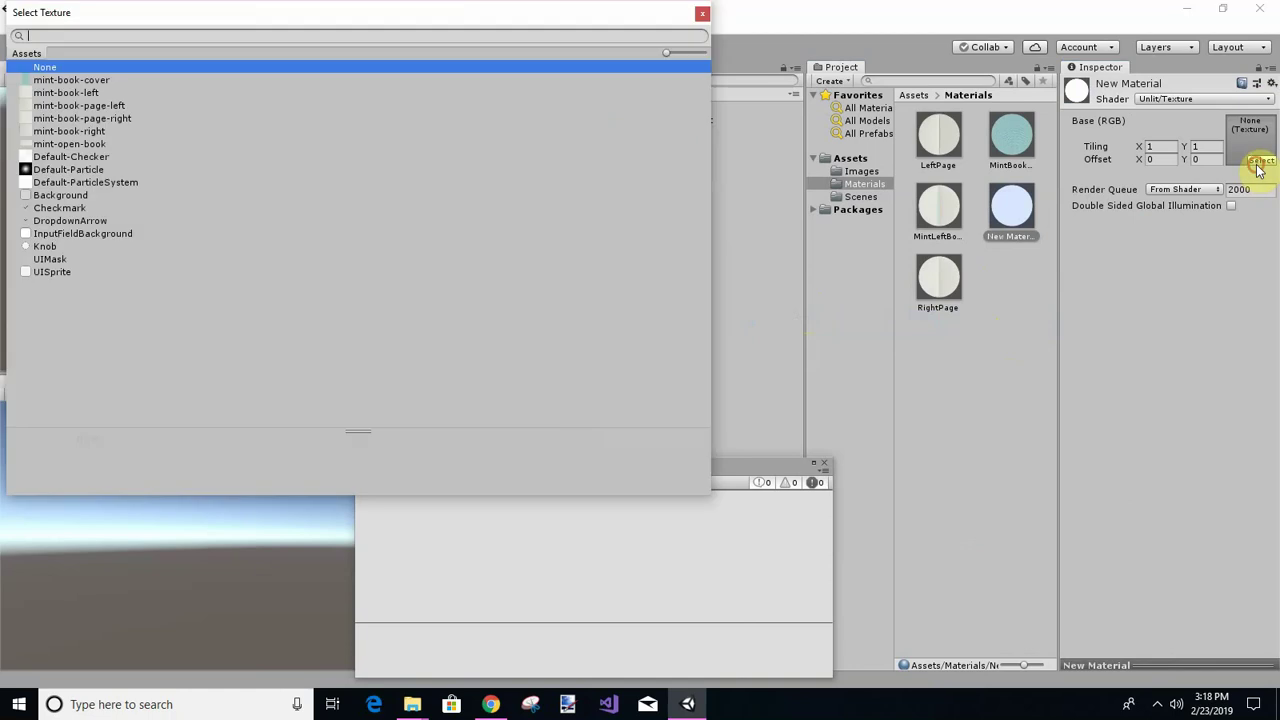
pyautogui.click(66, 131)
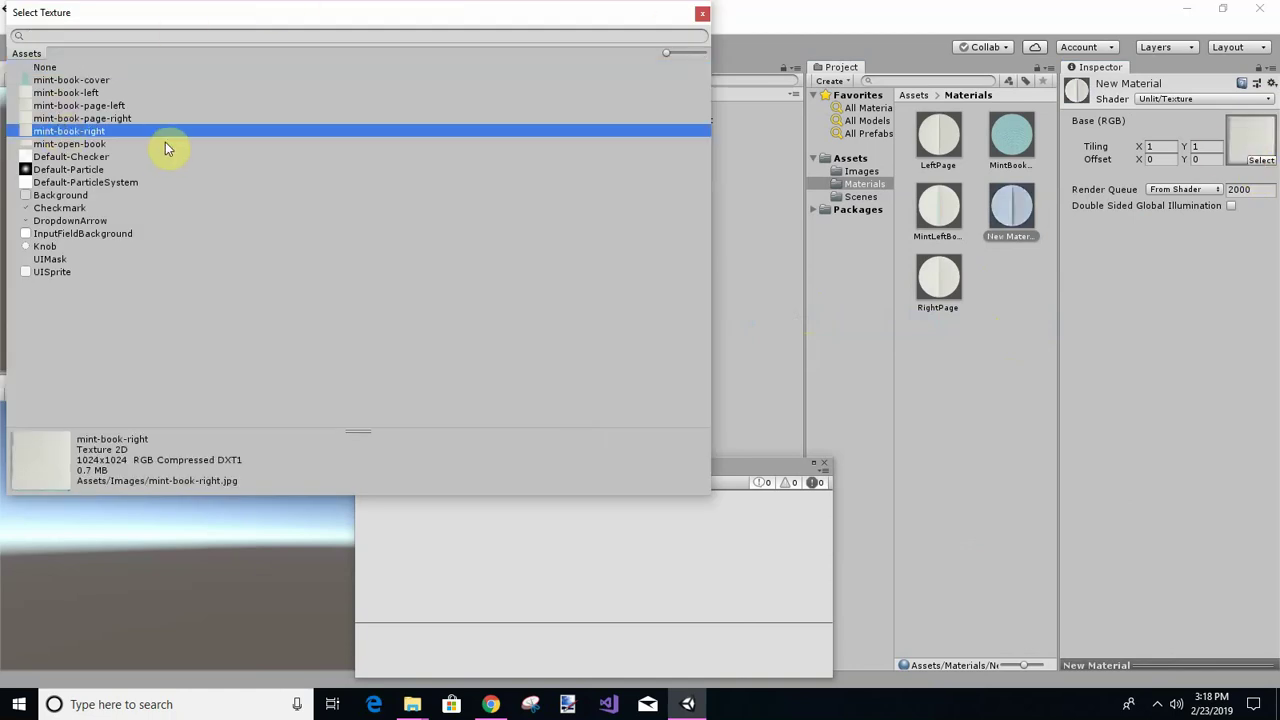
pyautogui.click(1000, 238)
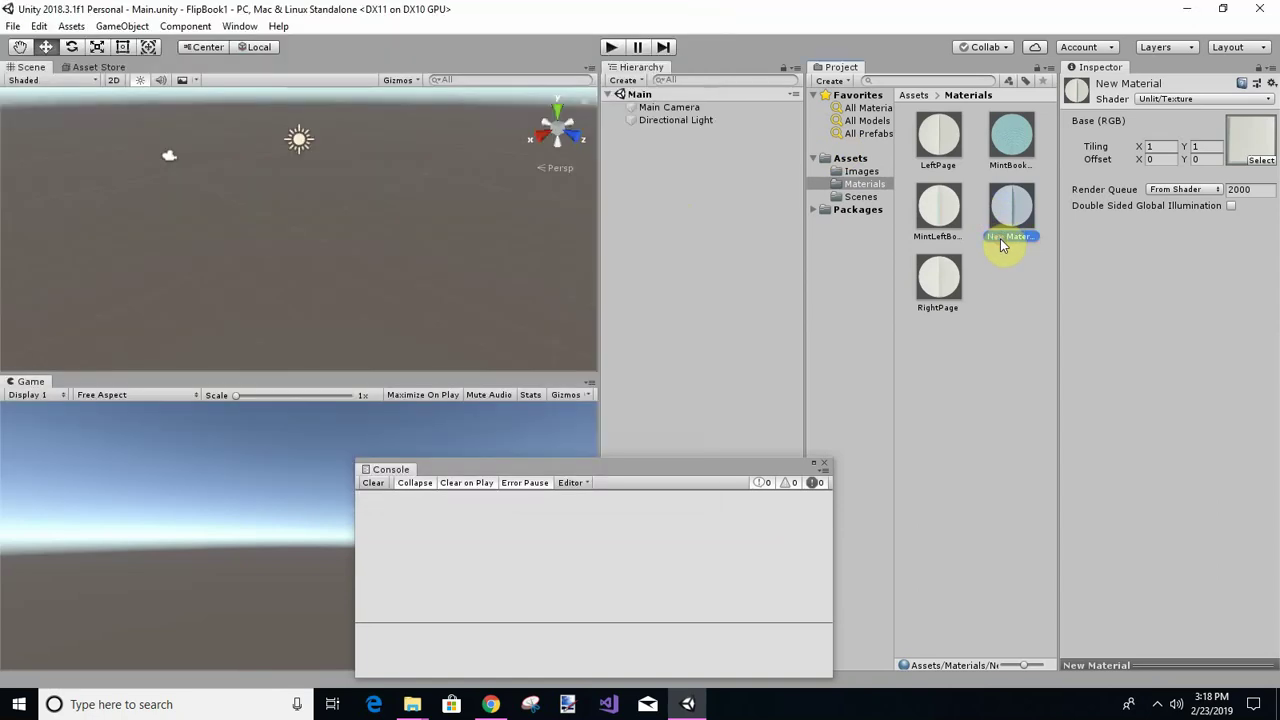
pyautogui.click(1000, 238)
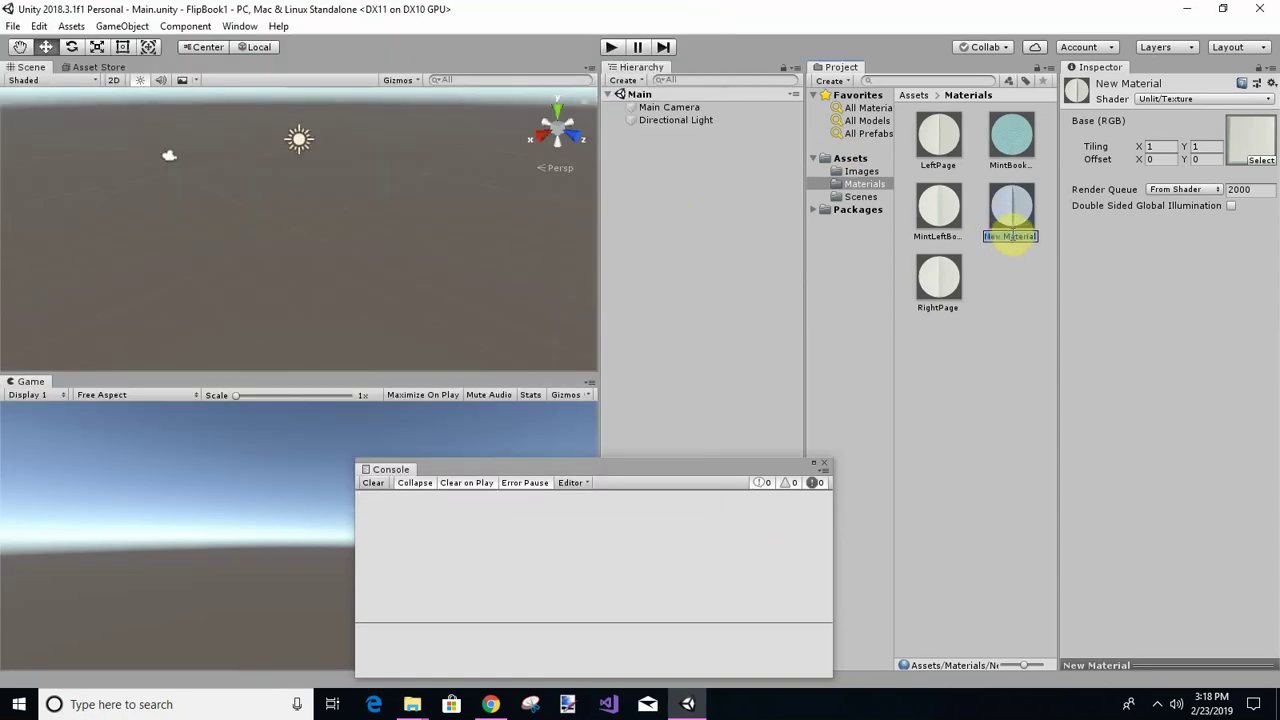
pyautogui.write('M')
pyautogui.click(1010, 235)
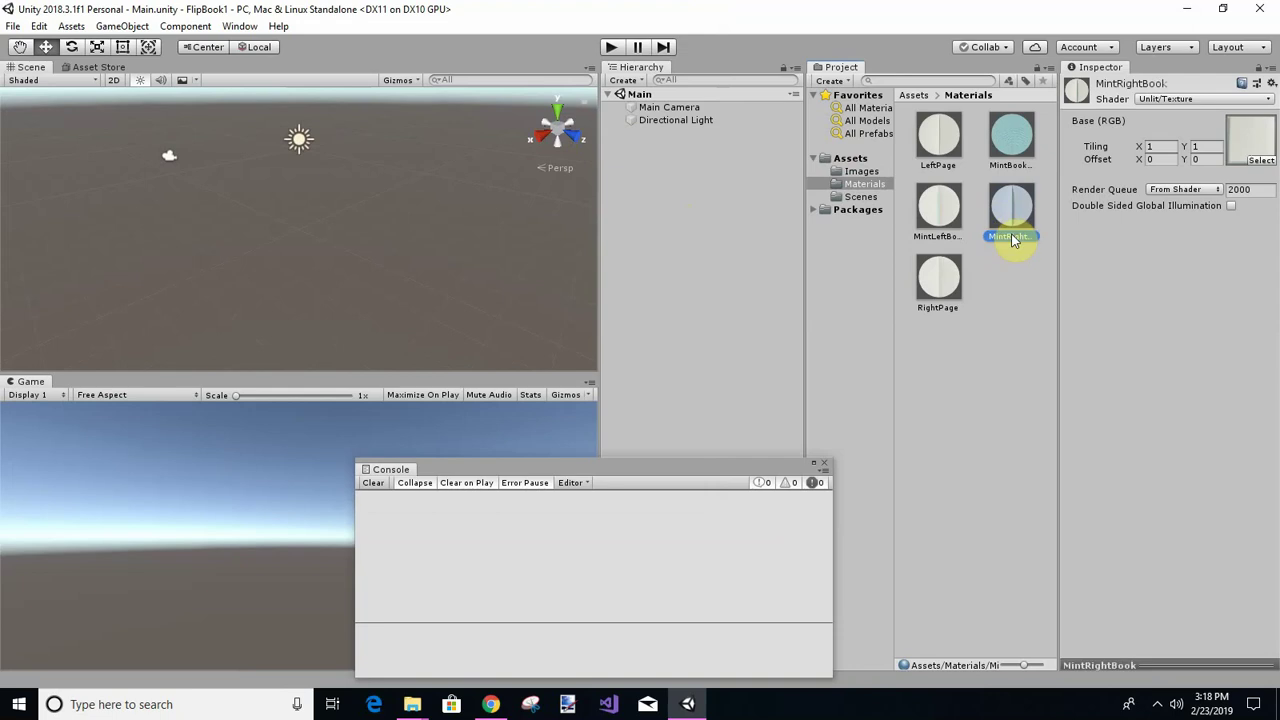
# Create a sixth material in the Materials folder and give it the Unlit/Texture shader.
pyautogui.rightClick(985, 380)
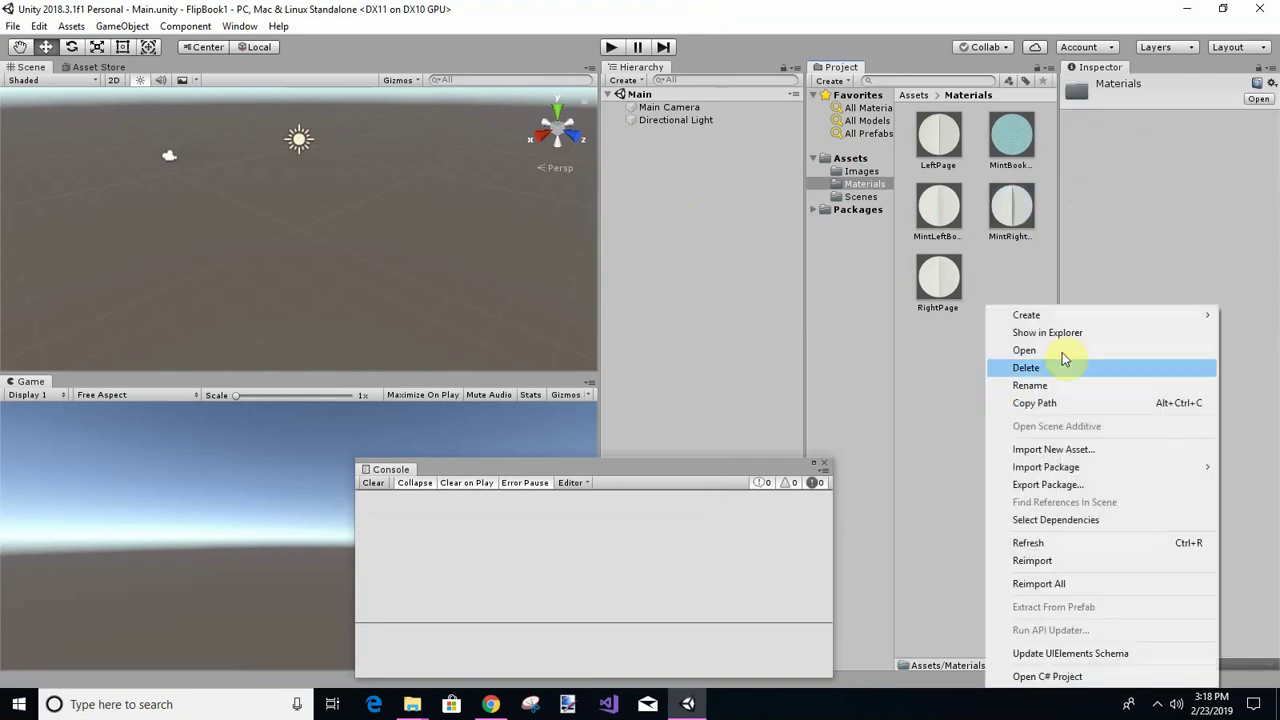
pyautogui.moveTo(1049, 318)
pyautogui.click(884, 322)
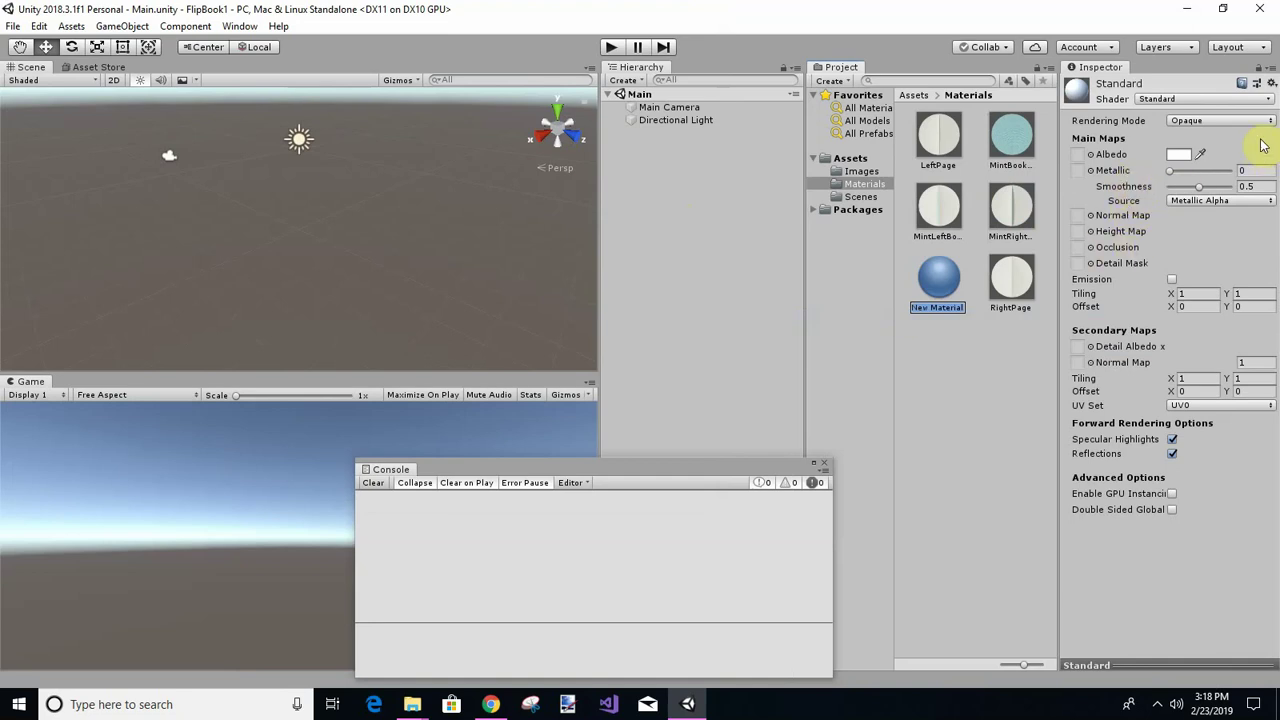
pyautogui.click(1262, 99)
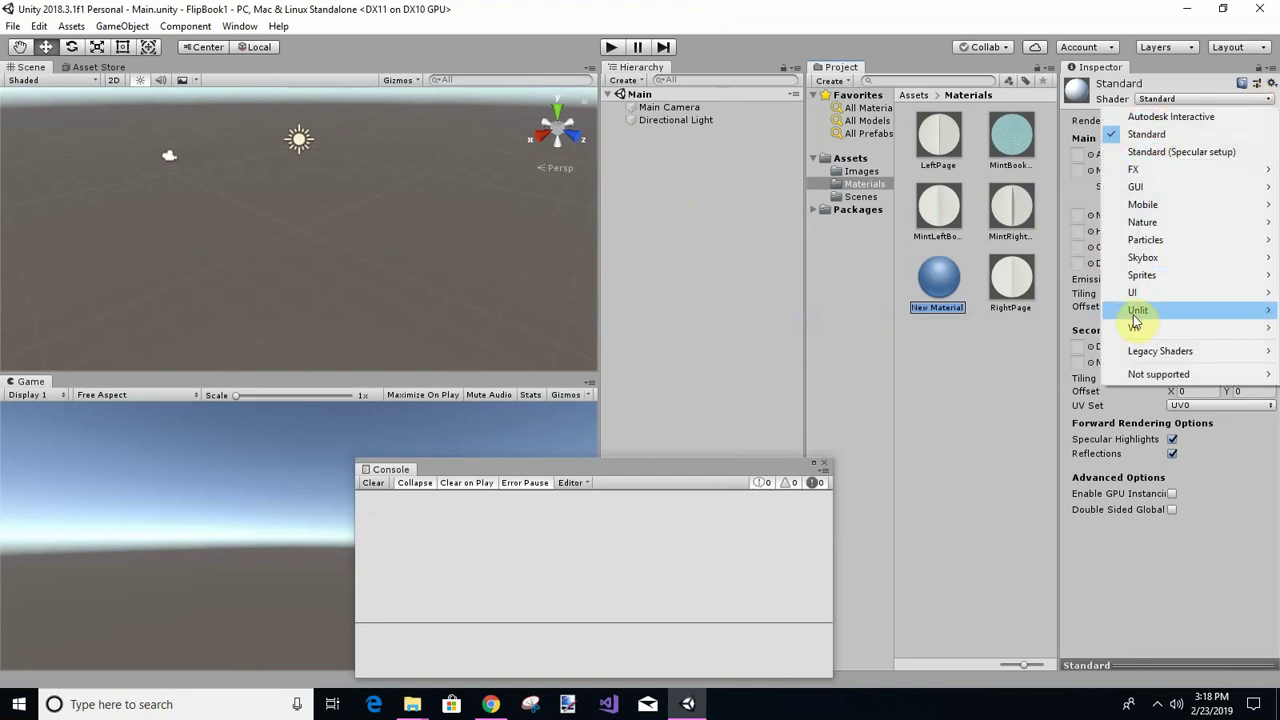
pyautogui.moveTo(1136, 318)
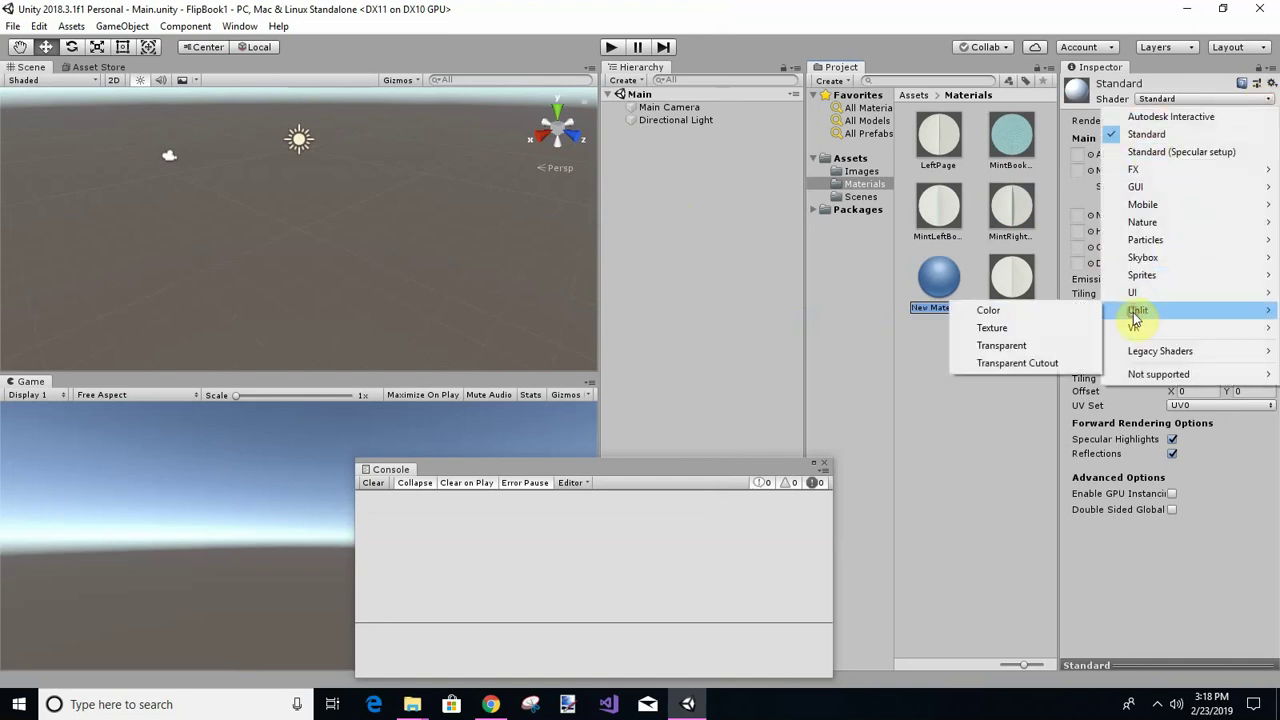
pyautogui.click(991, 328)
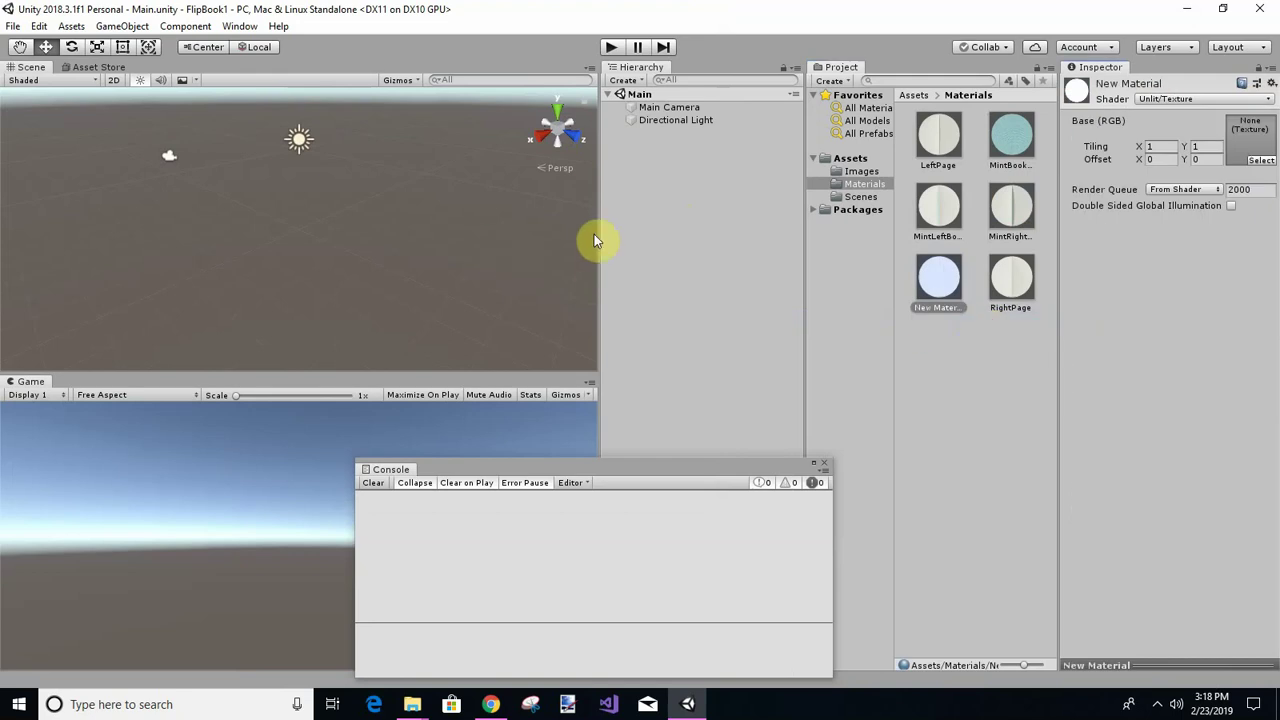
# Assign the mint-open-book texture to the sixth material, rename the material MintOpenBook, and save the project.
pyautogui.click(1260, 159)
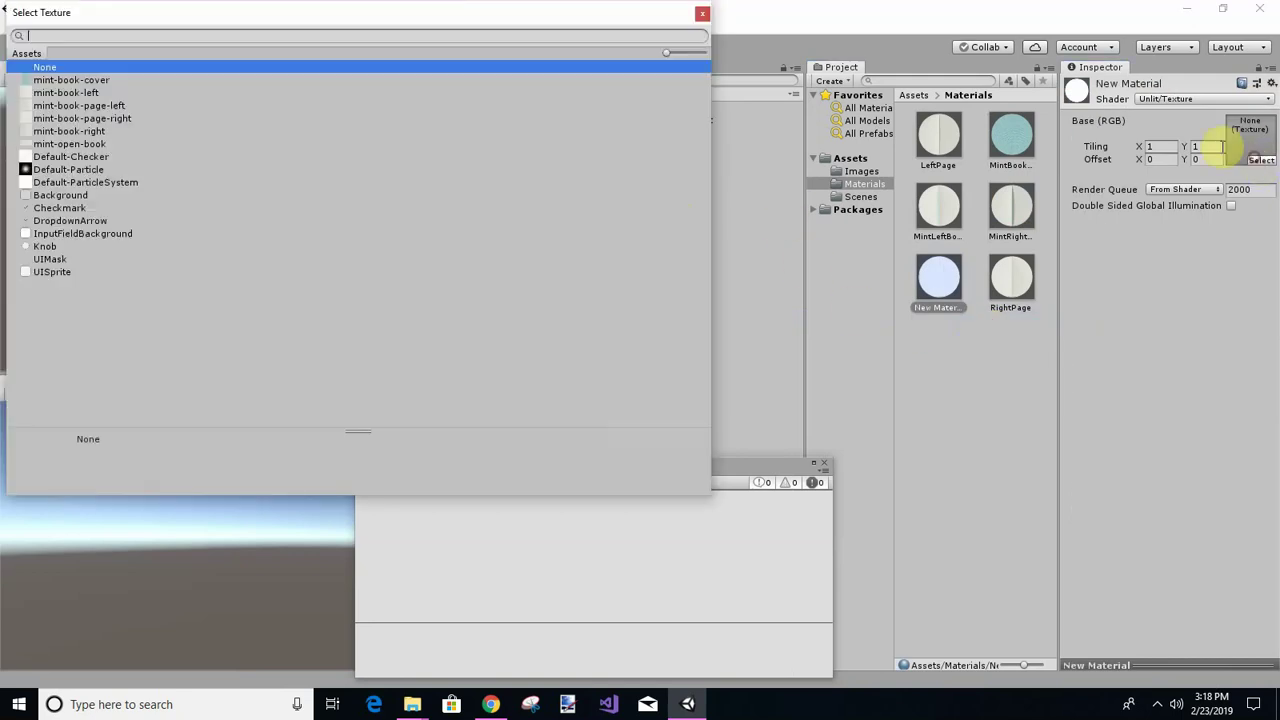
pyautogui.click(95, 145)
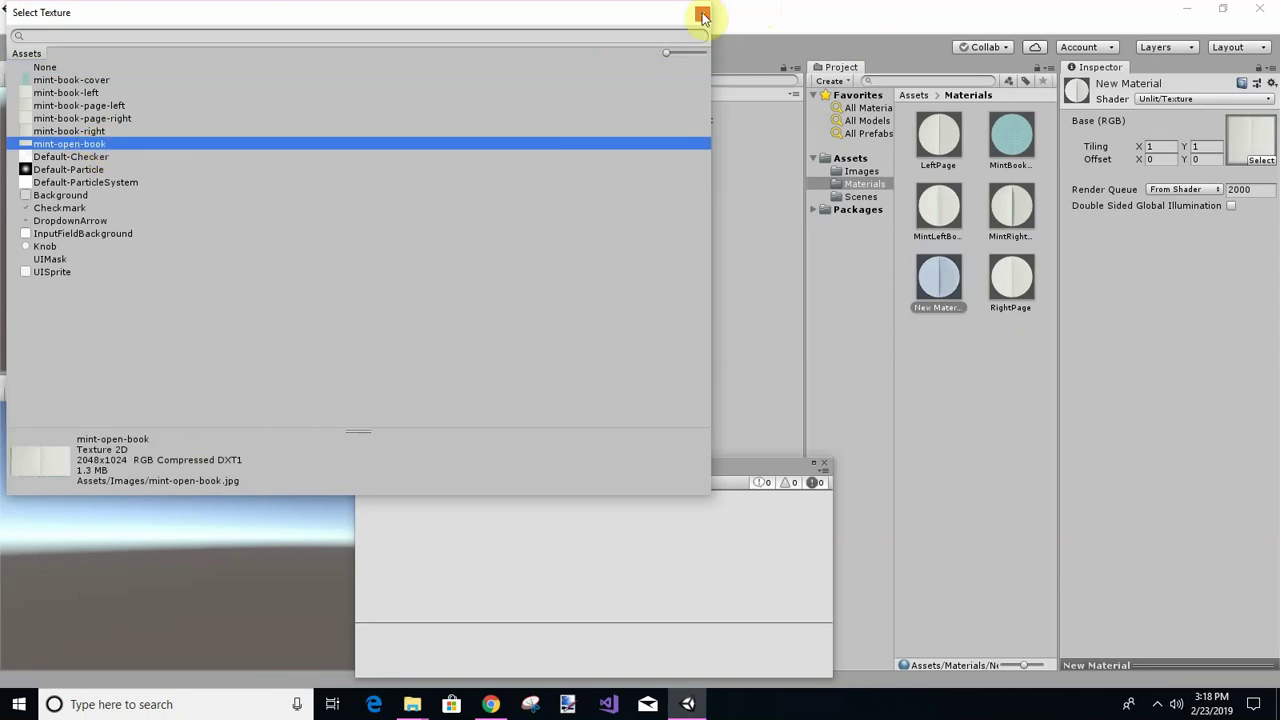
pyautogui.click(946, 308)
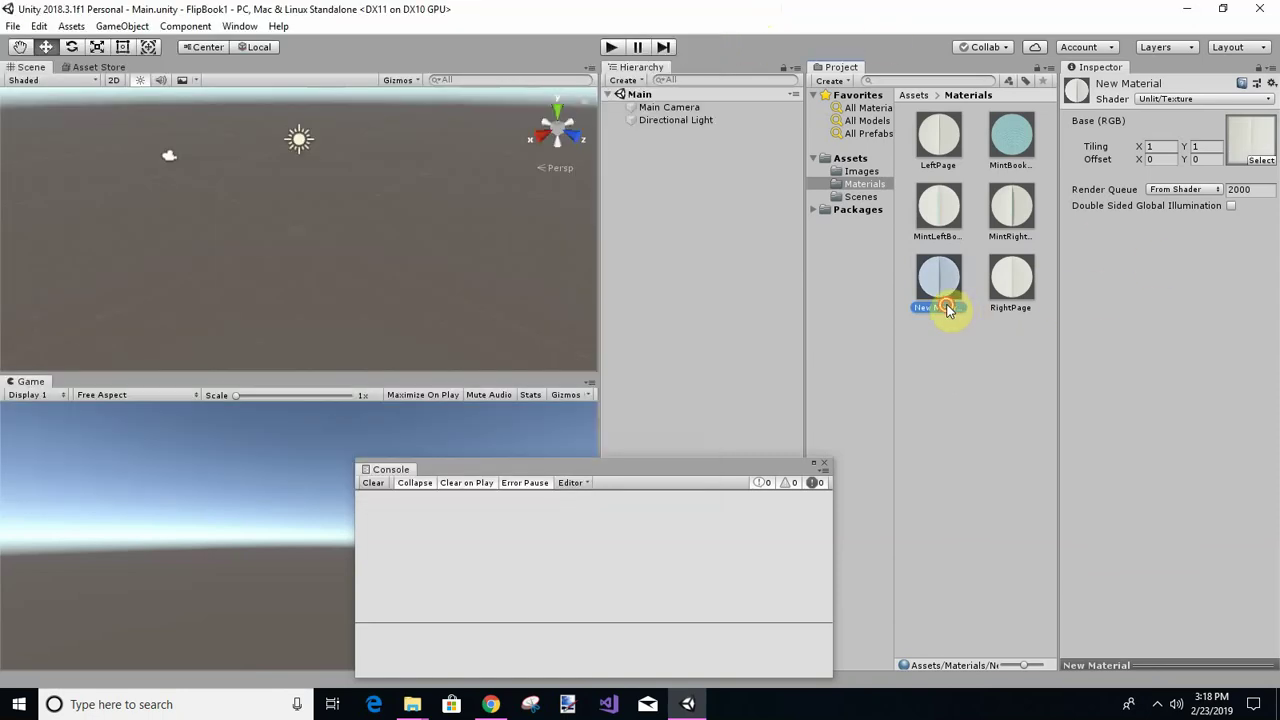
pyautogui.click(946, 308)
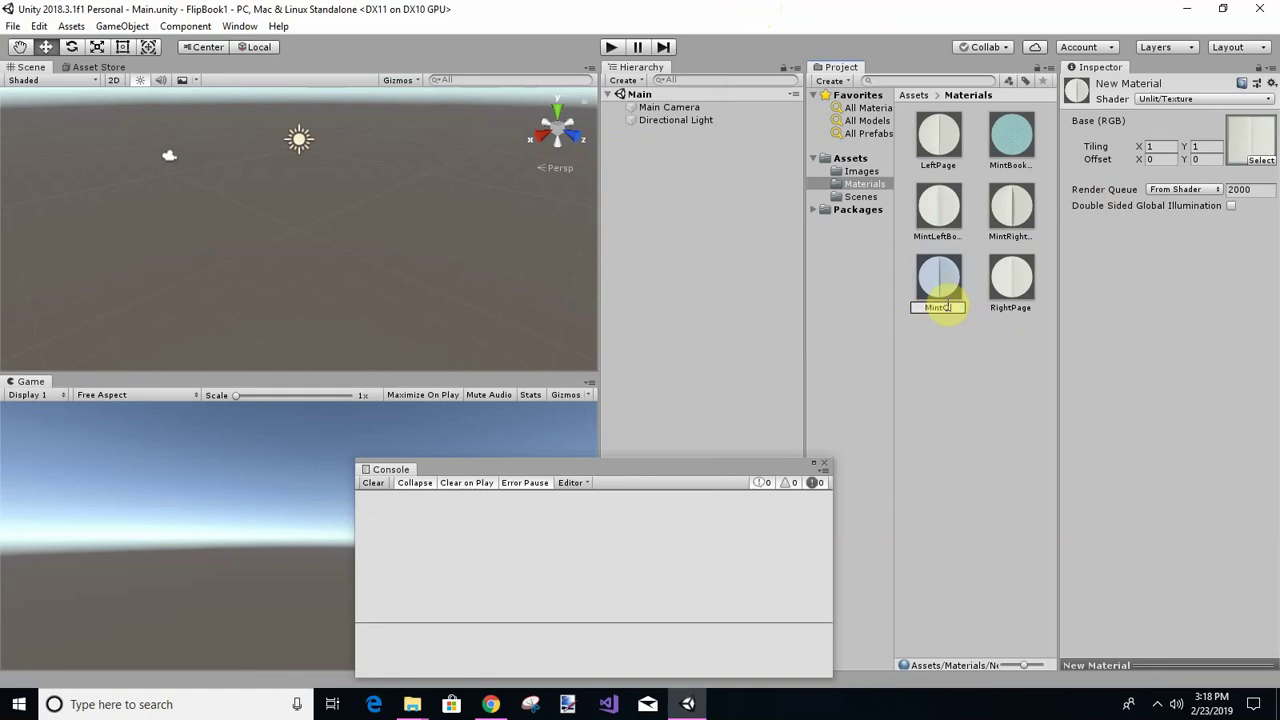
pyautogui.press('Return')
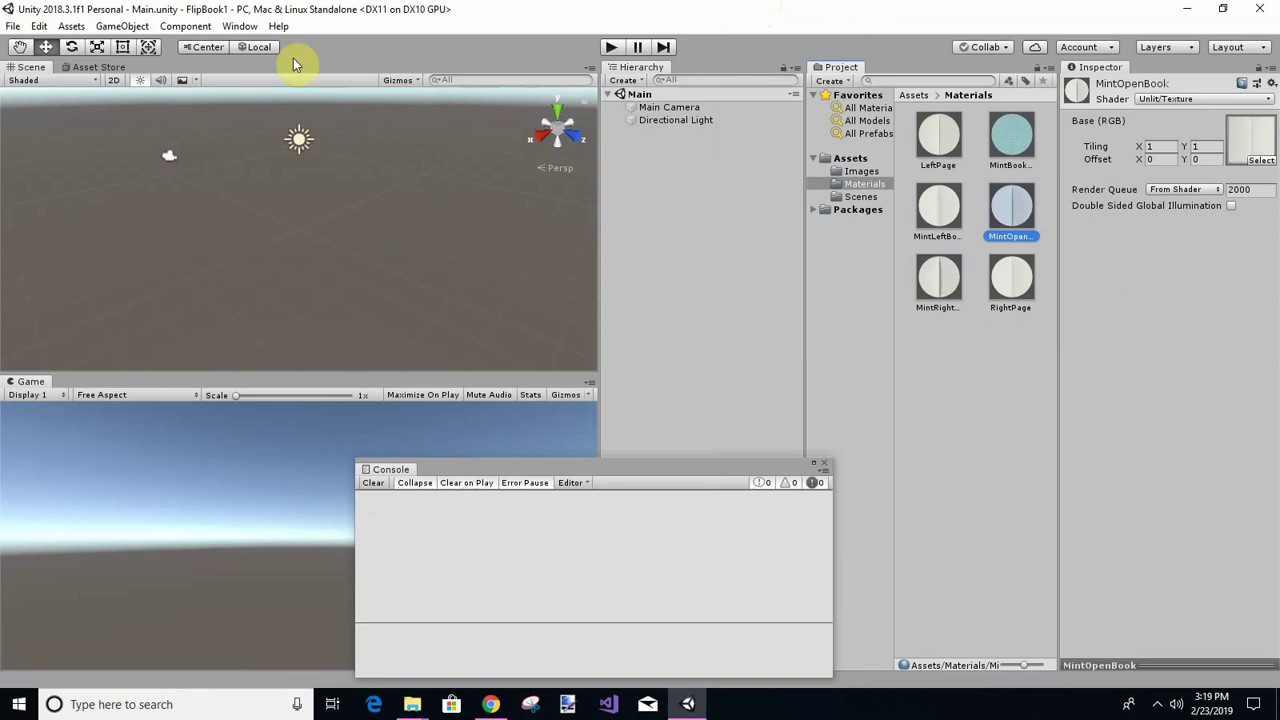
pyautogui.click(14, 26)
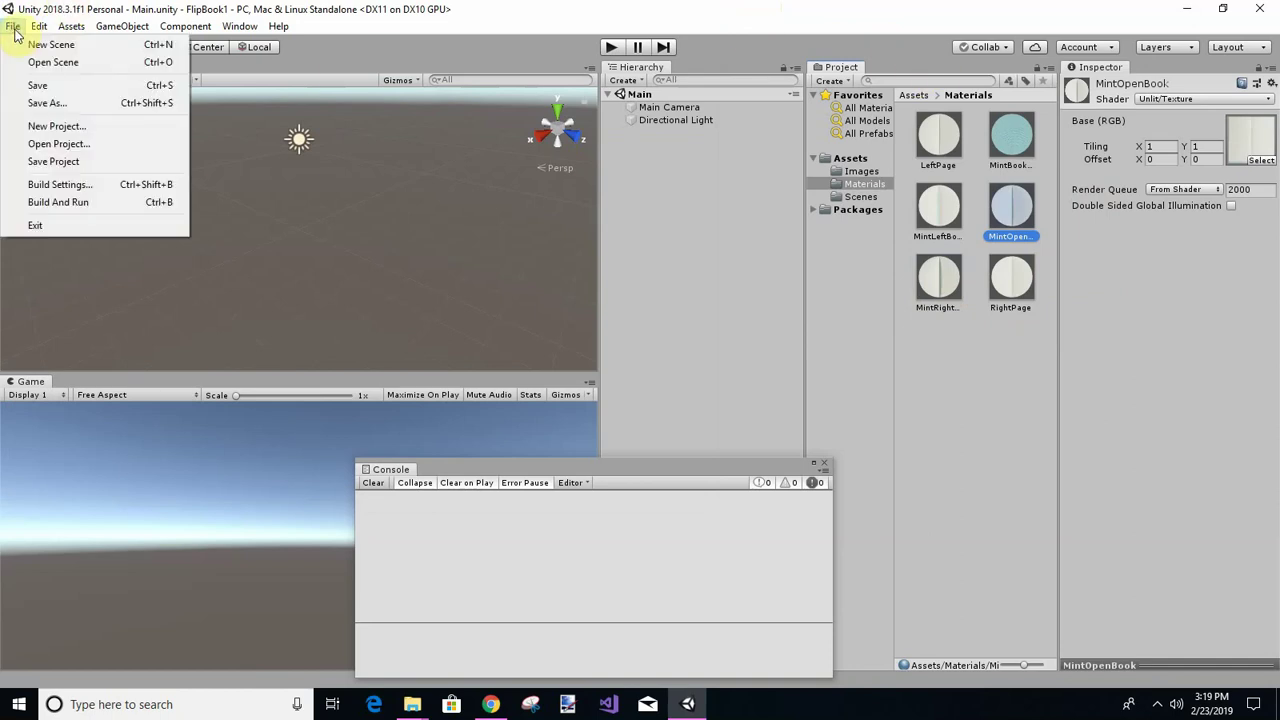
pyautogui.click(58, 162)
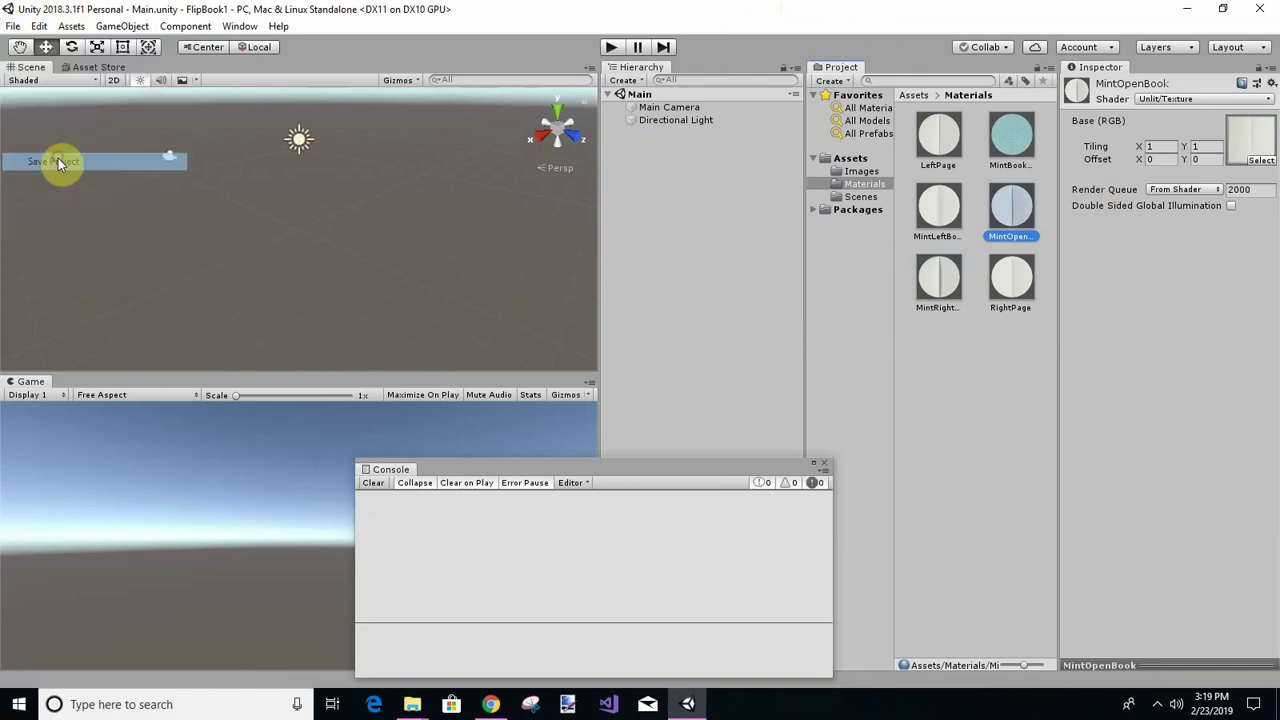